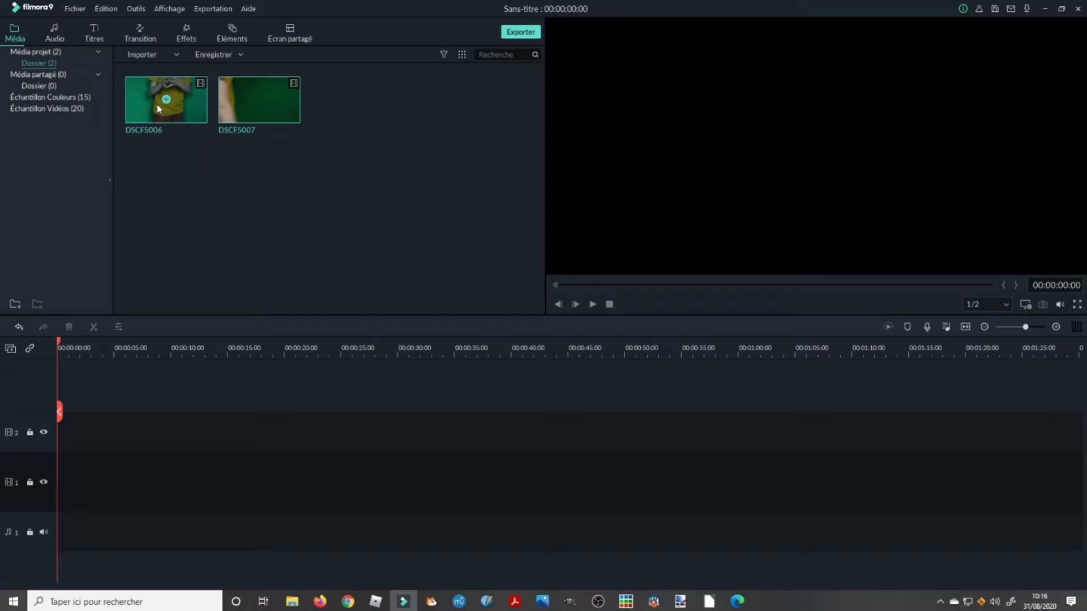
Step: Place clip DSCF5006 on video track 1 and trim off its beginning and end so it finishes at 00:00:28:24
left_click_drag(161, 102, 60, 470)
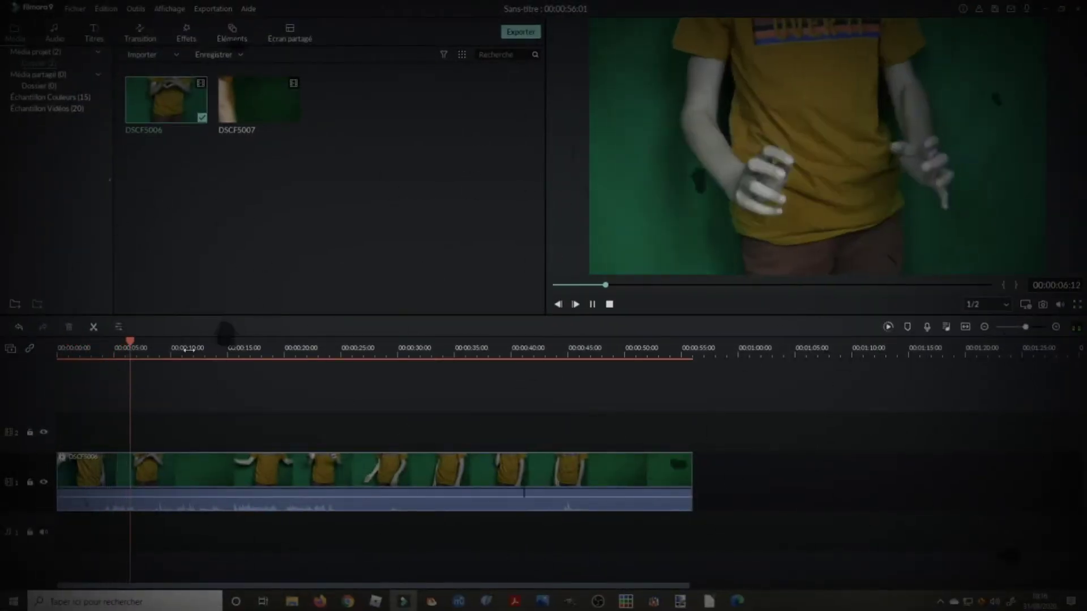
left_click(188, 349)
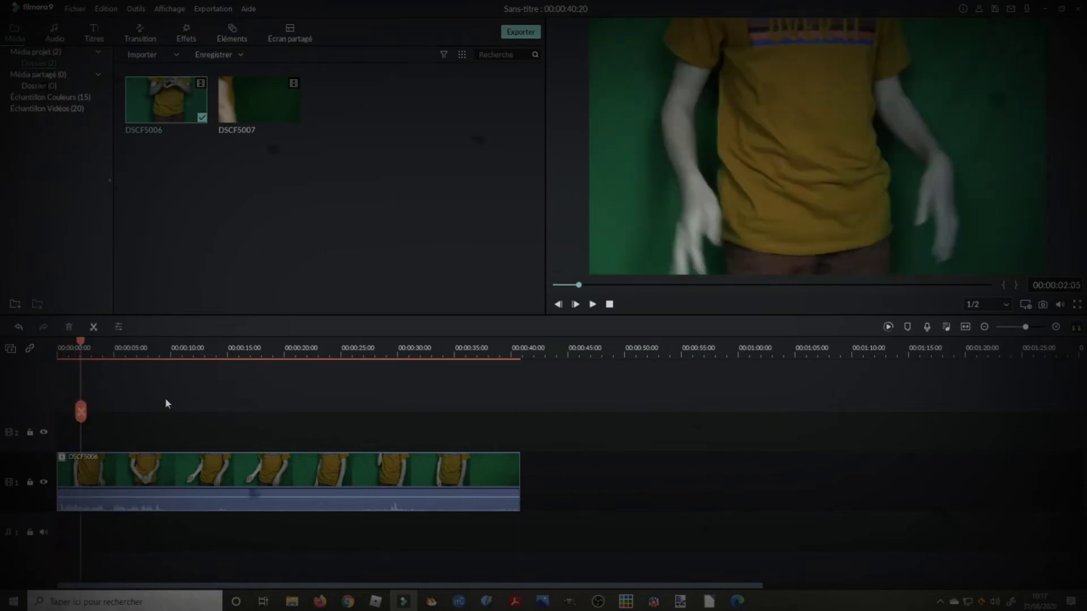
key("space")
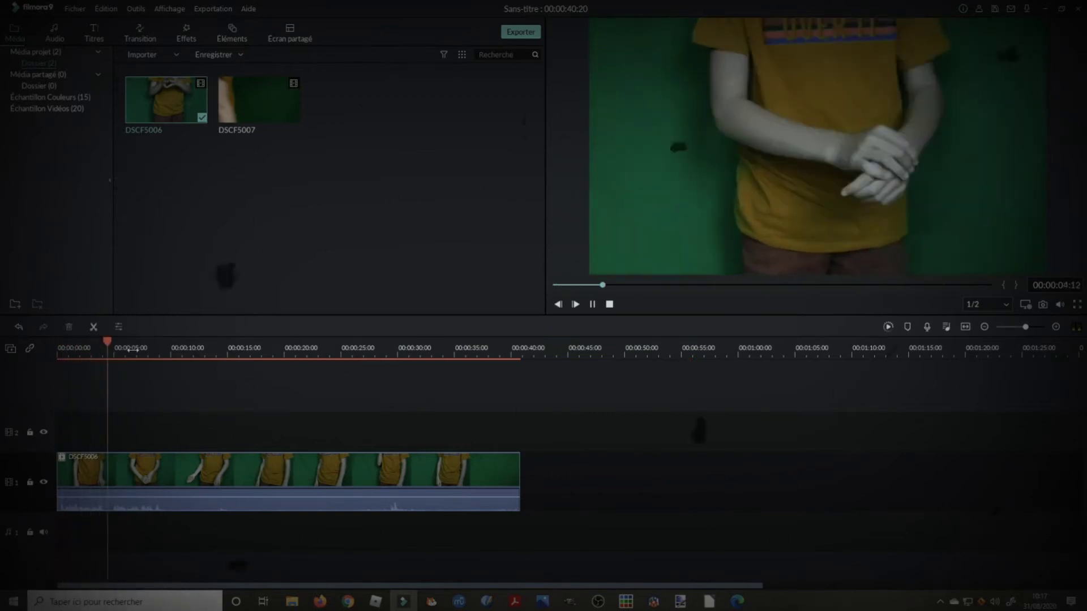
left_click(369, 344)
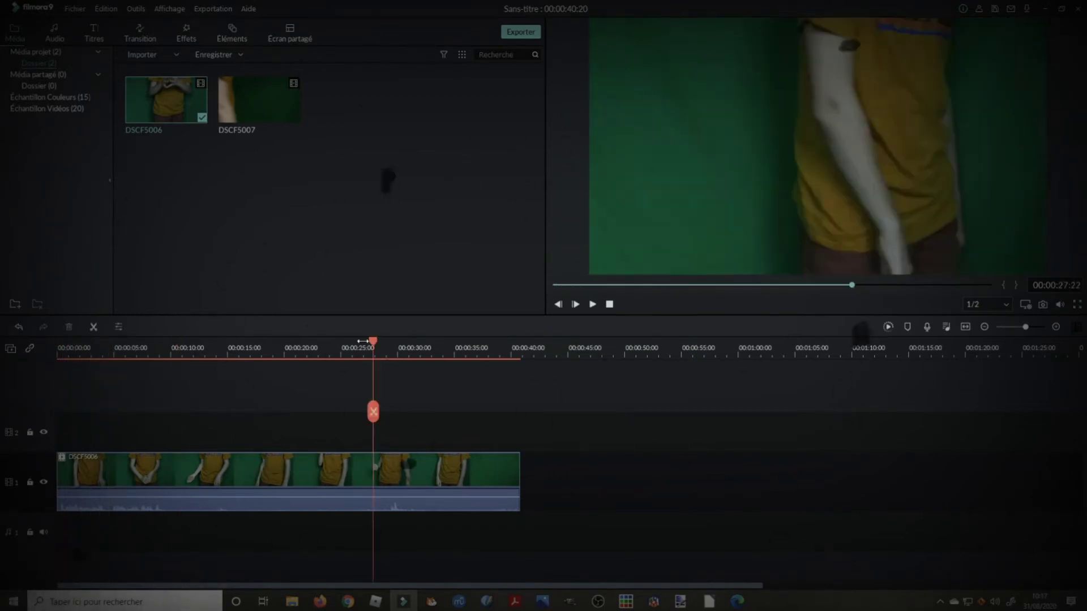
left_click(377, 340)
left_click(395, 413)
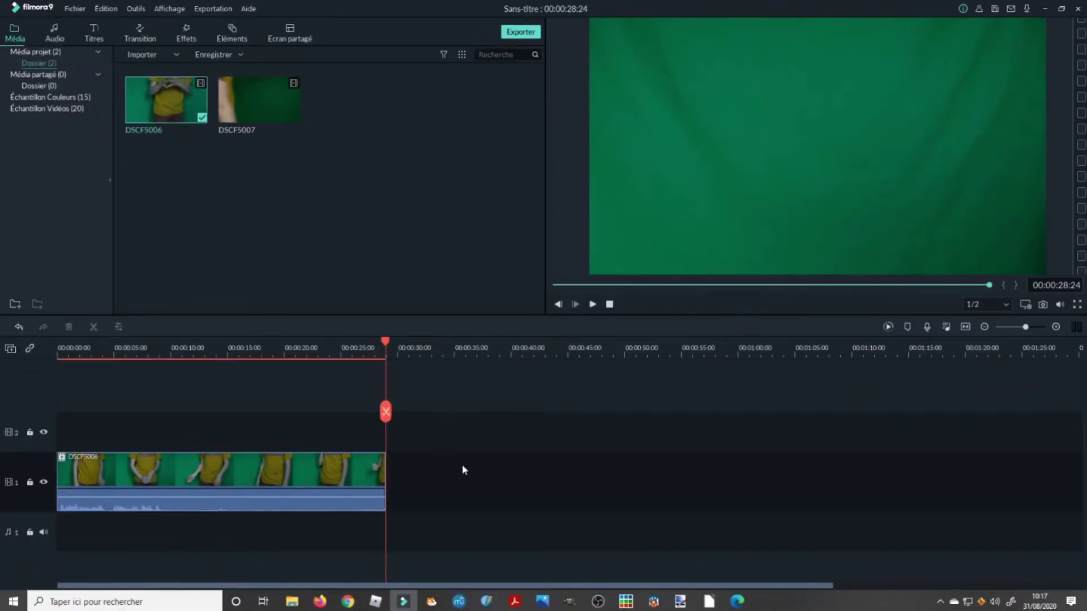
Step: Place clip DSCF5007 on video track 2, starting about 9 seconds in, and show the overlapping frame at 00:00:10:03
left_click_drag(237, 110, 113, 423)
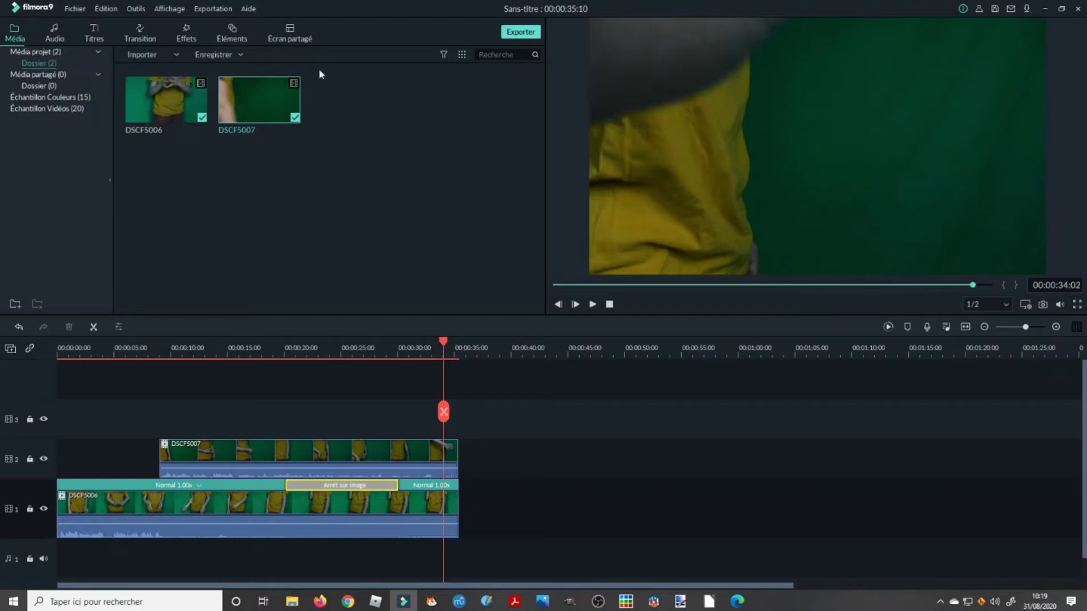
left_click(181, 444)
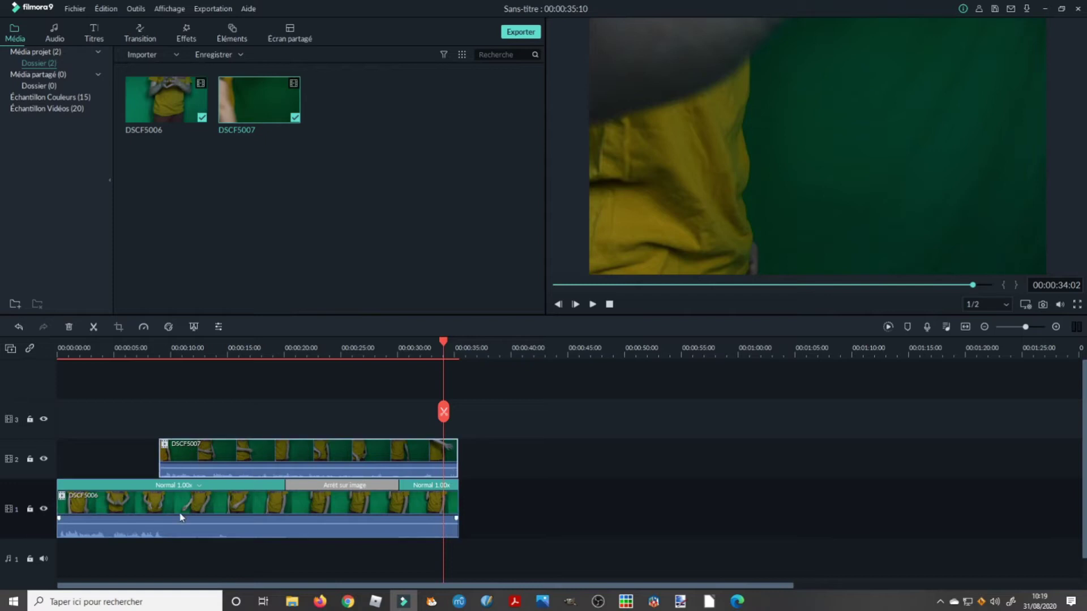
left_click(679, 284)
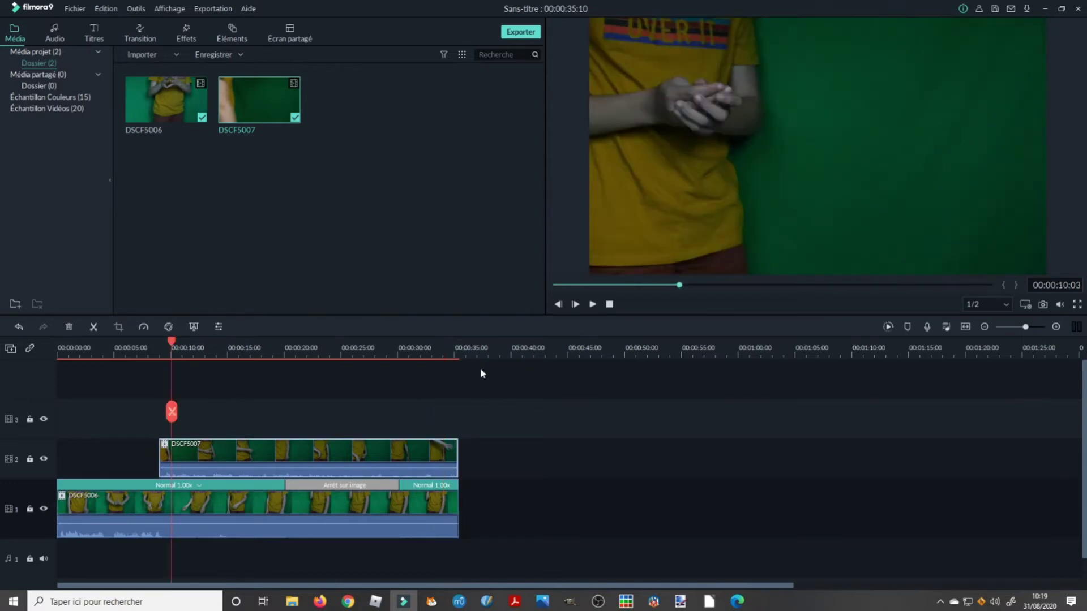
Step: Apply the Masque 1 utility effect to clip DSCF5007
left_click(182, 34)
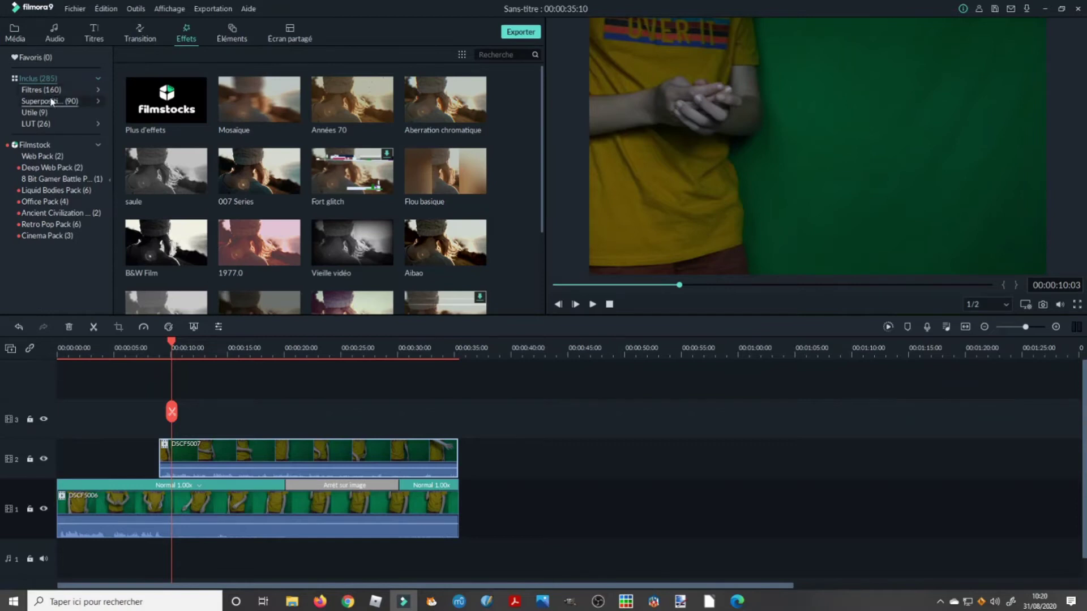
left_click(51, 114)
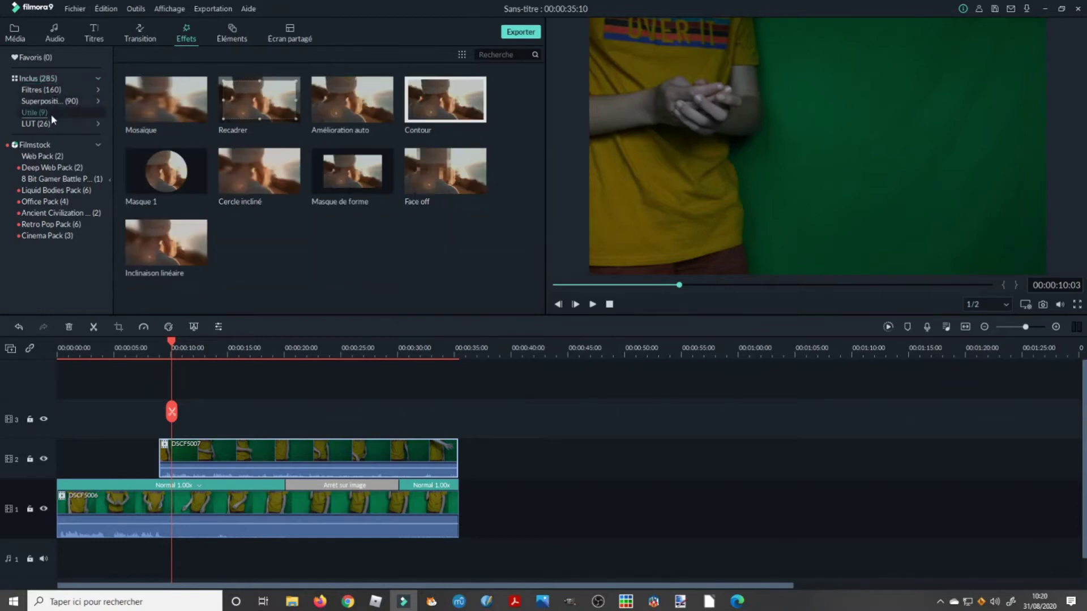
mouse_move(134, 102)
mouse_move(180, 158)
left_click_drag(180, 159, 187, 462)
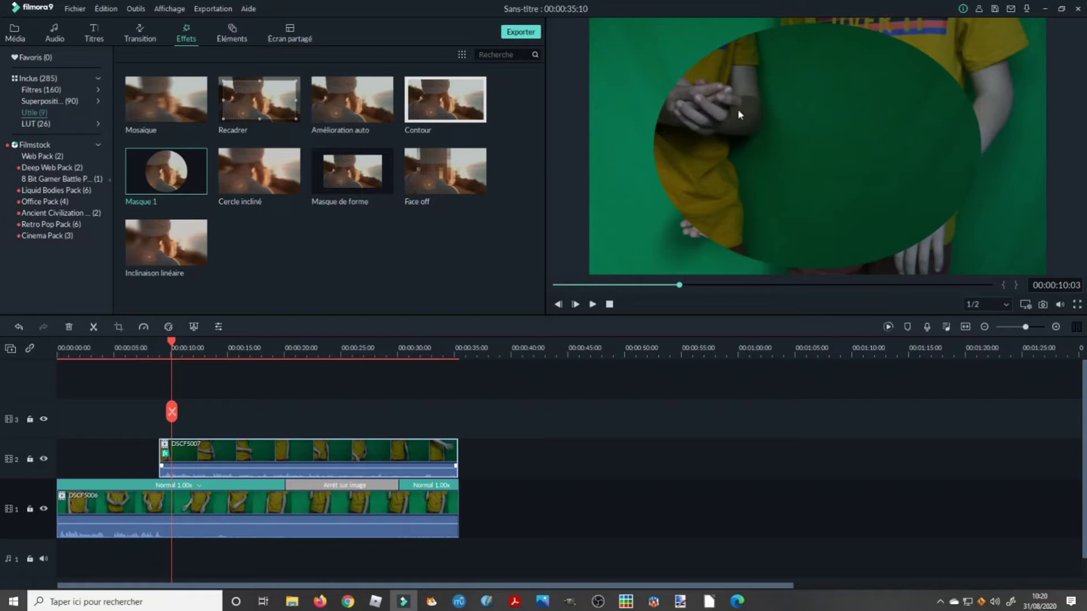
Step: Change the mask shape on DSCF5007 to the centred full-height rectangle preset
double_click(753, 124)
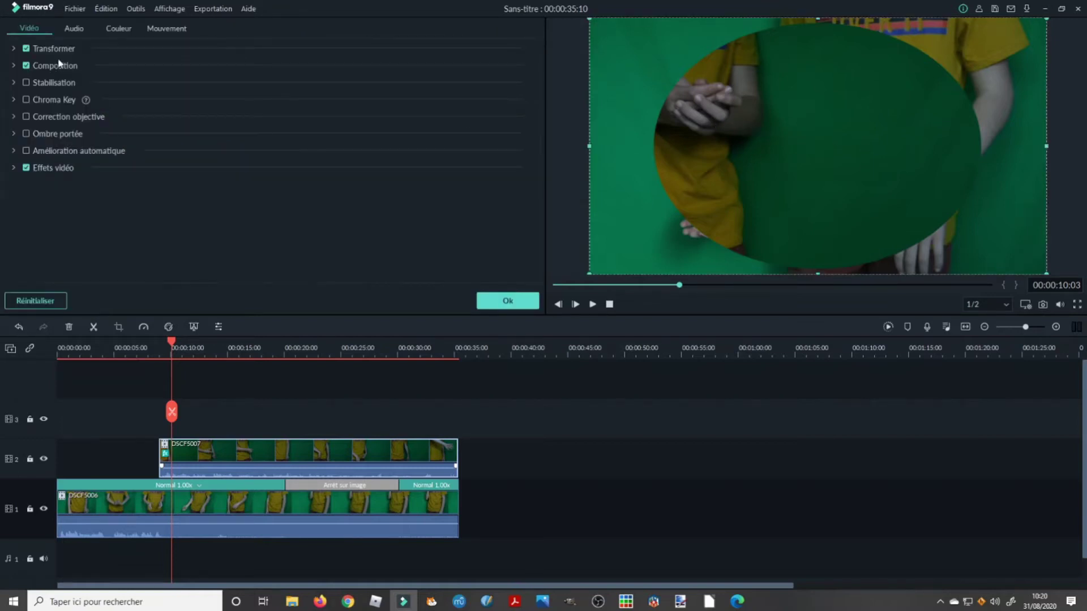
left_click(14, 169)
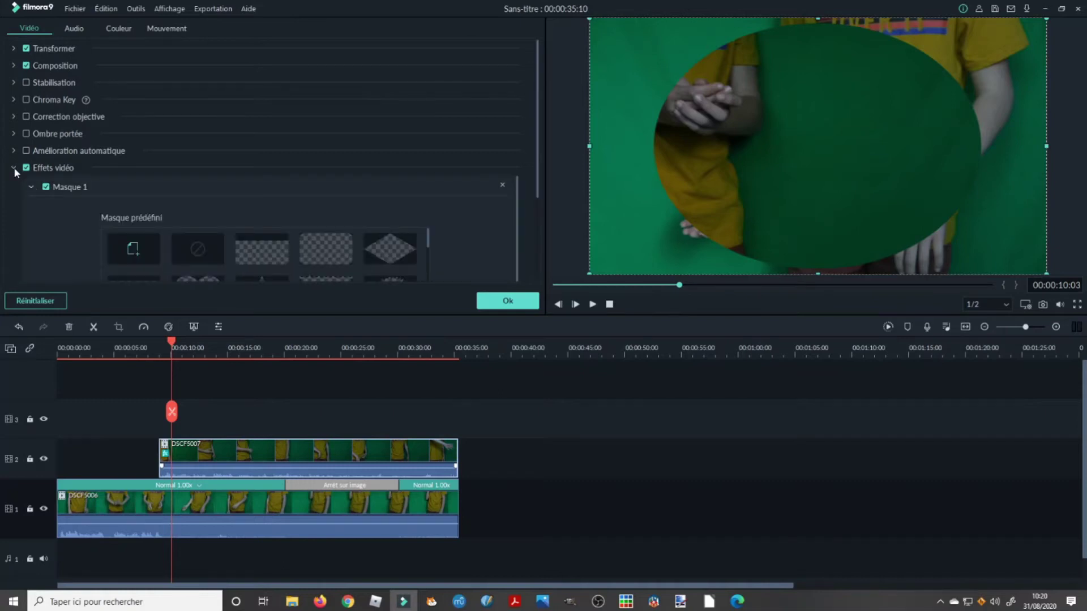
scroll(146, 218, "down", 3)
scroll(249, 209, "up", 2)
scroll(170, 215, "down", 6)
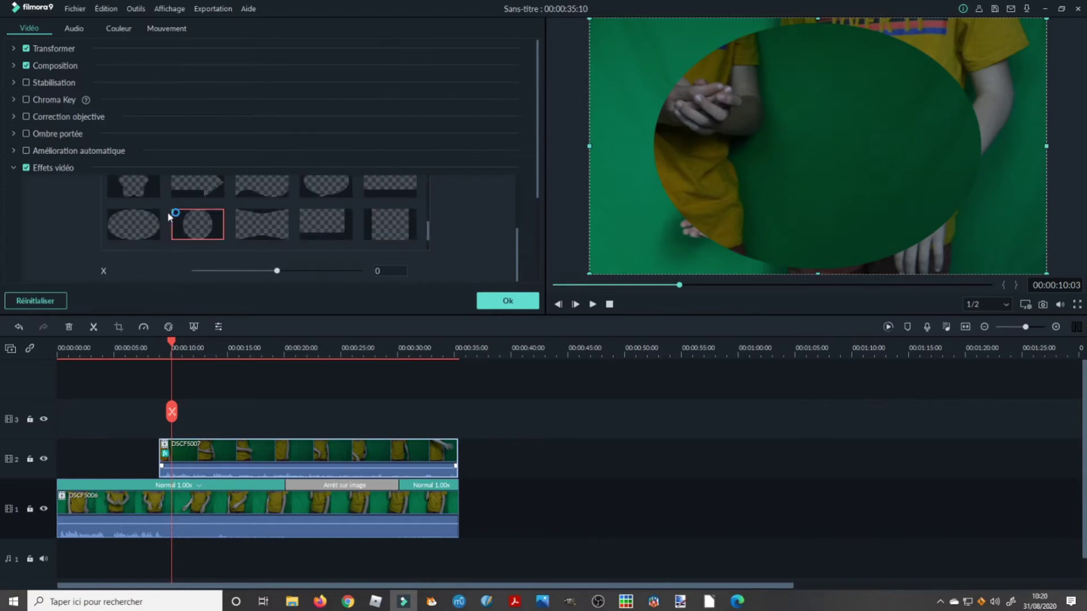
scroll(170, 215, "down", 1)
scroll(283, 218, "down", 1)
left_click(377, 199)
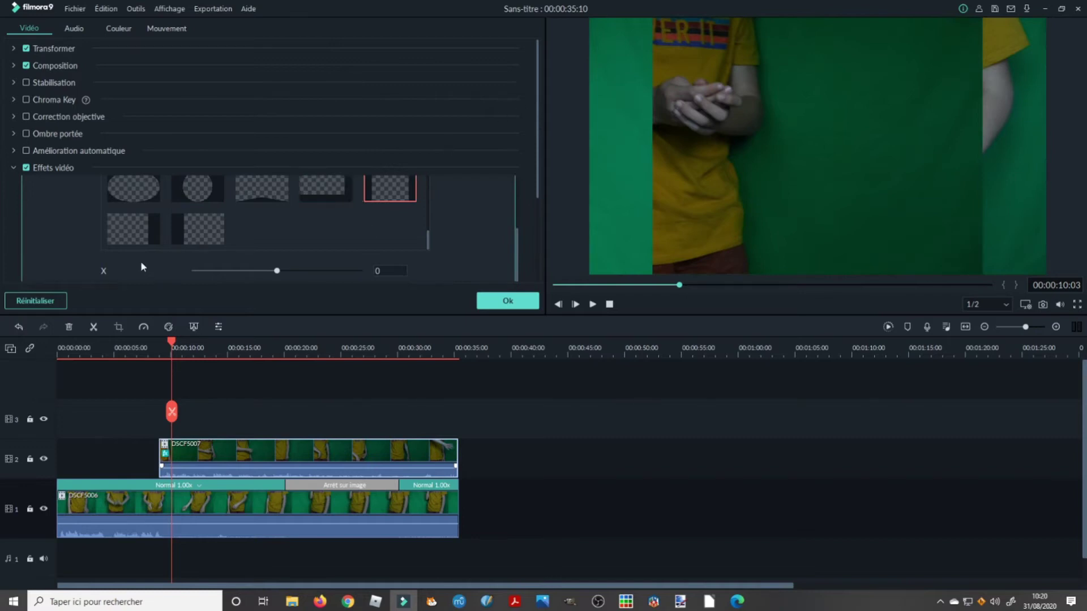
Step: Shift the mask on DSCF5007 horizontally to an X value of -337
scroll(204, 237, "down", 2)
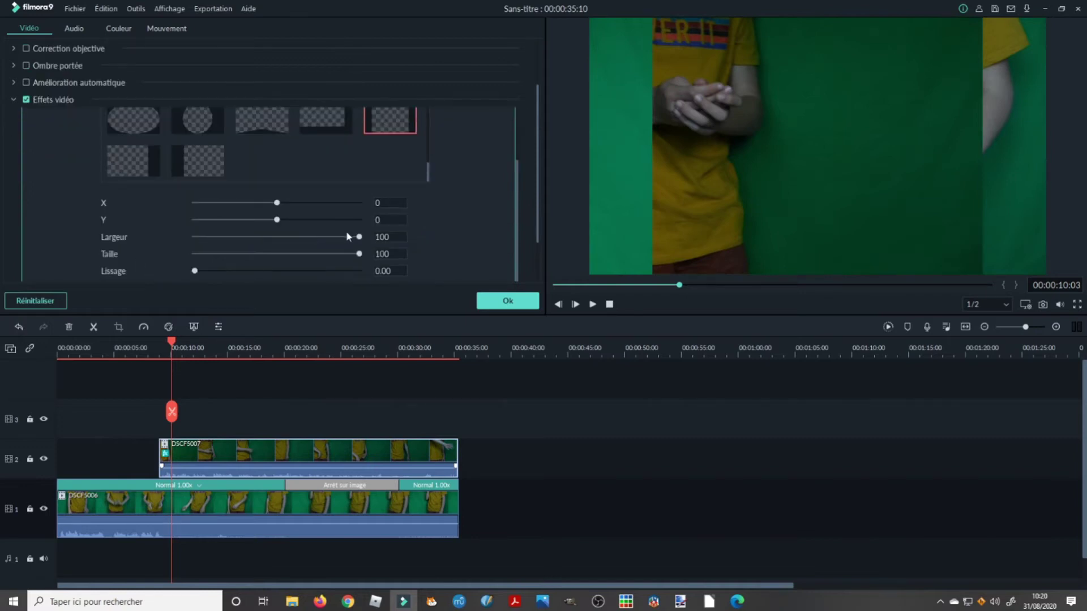
left_click_drag(359, 237, 360, 238)
left_click_drag(277, 204, 252, 203)
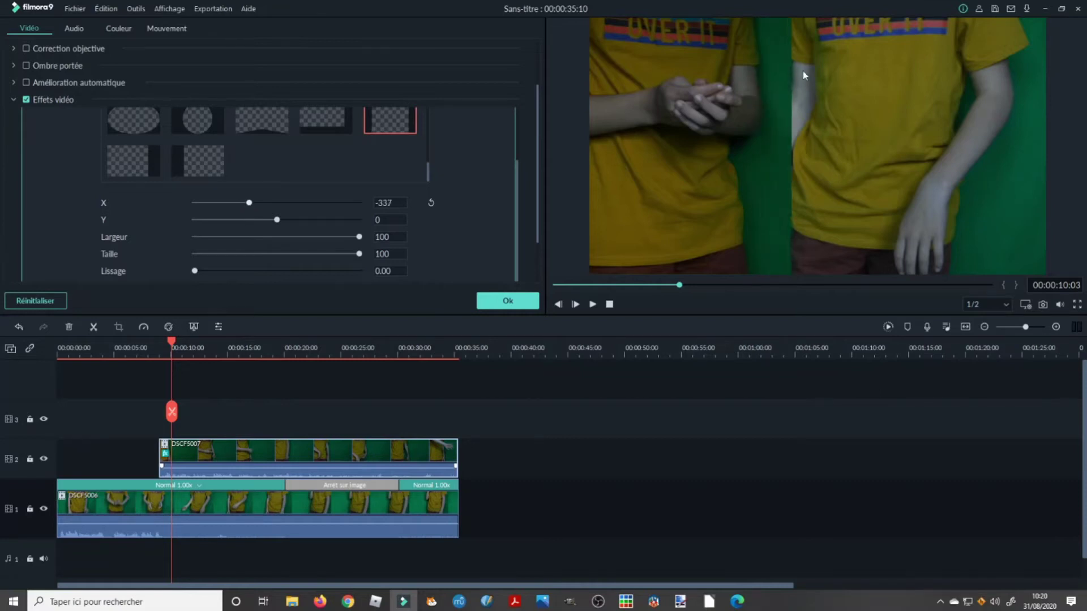
Step: Shift the picture of clip DSCF5006 slightly to the right in the frame, away from the other person
left_click(220, 518)
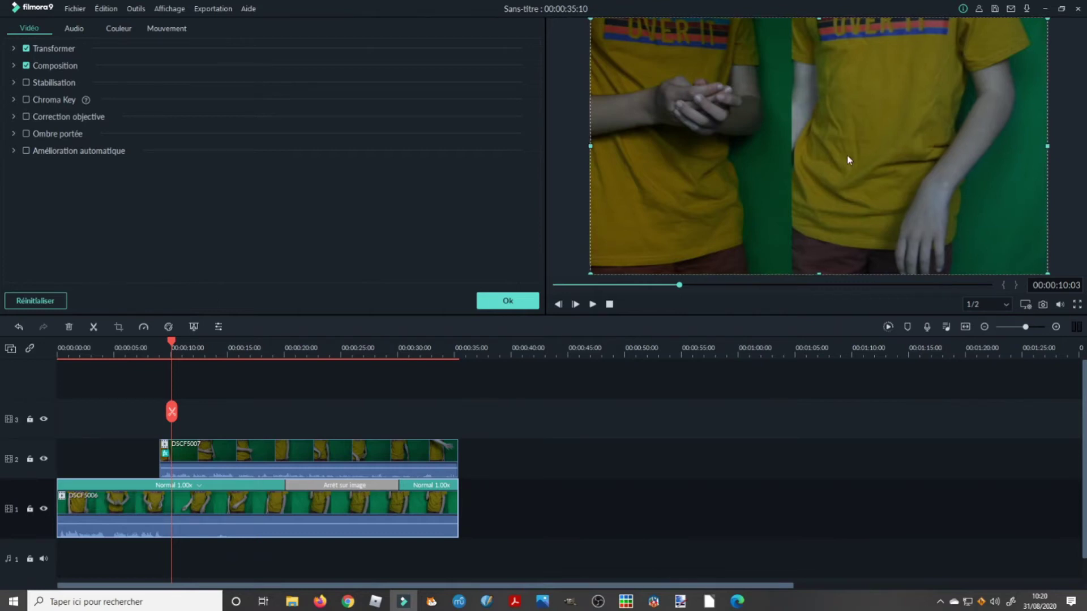
key("Right")
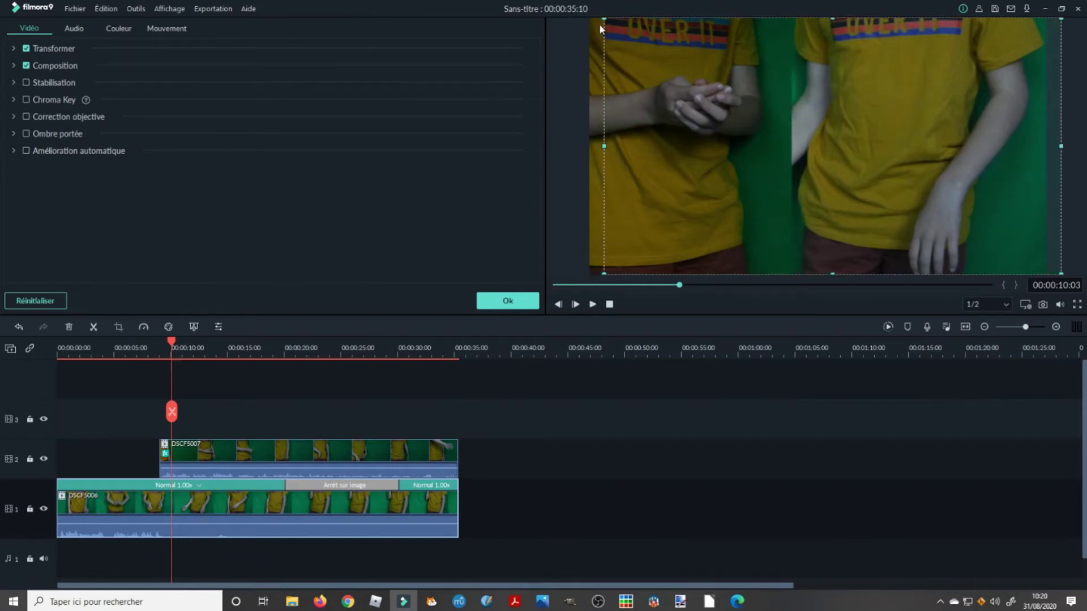
left_click_drag(708, 236, 712, 239)
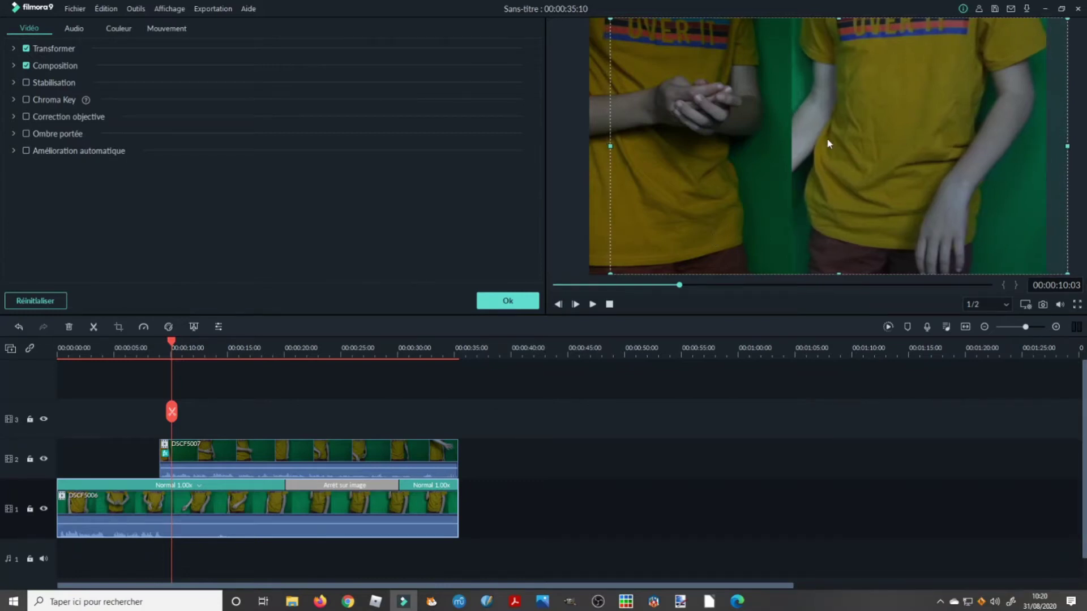
Step: Move clip DSCF5006 to video track 3 above DSCF5007, mask it with an X value of 49, and close its settings
left_click_drag(164, 499, 158, 426)
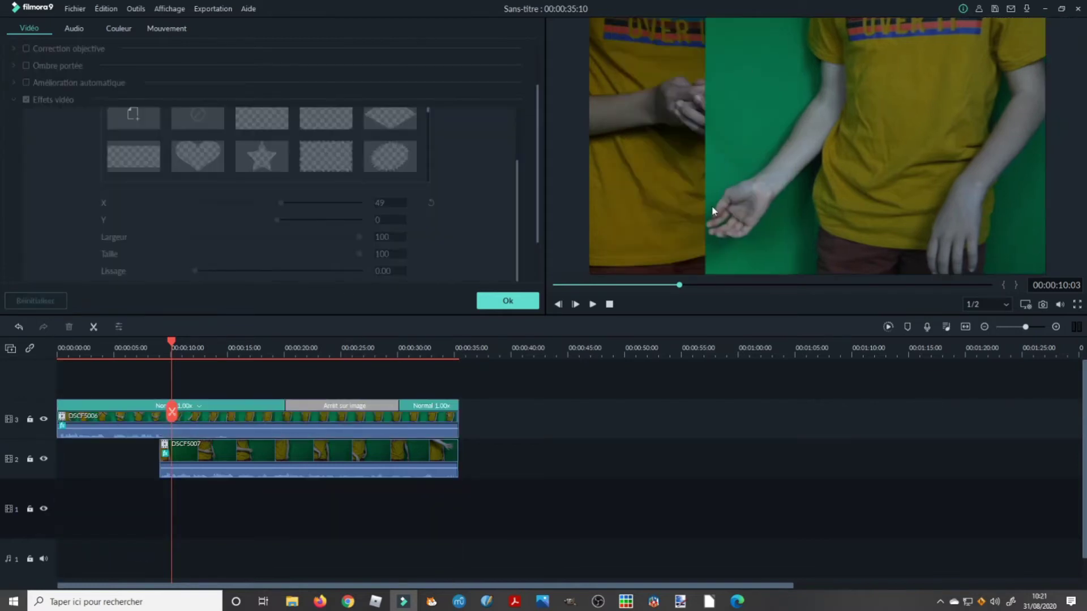
left_click(244, 424)
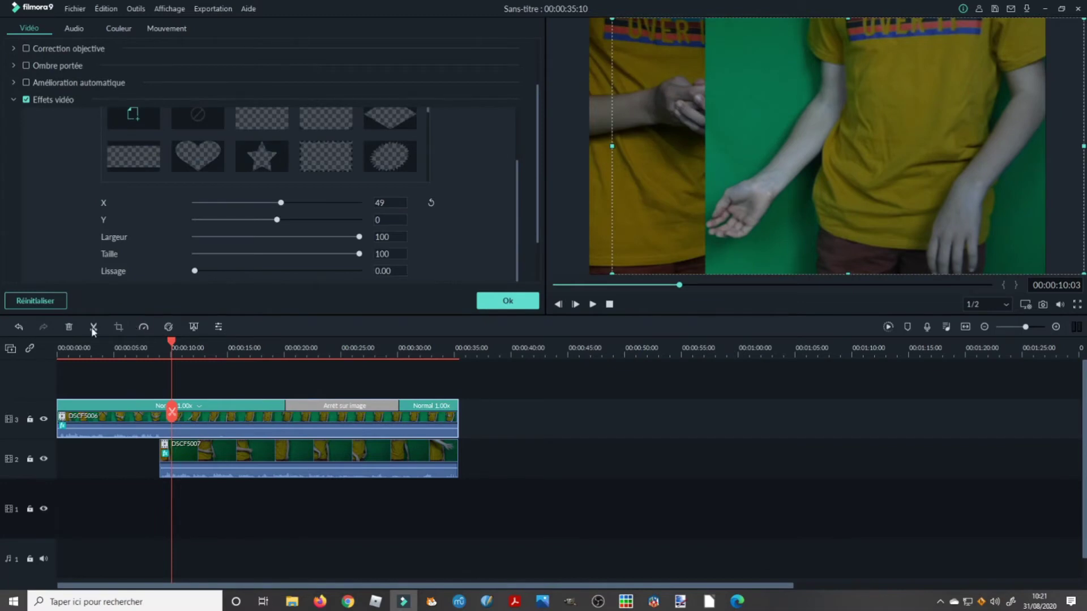
left_click(498, 305)
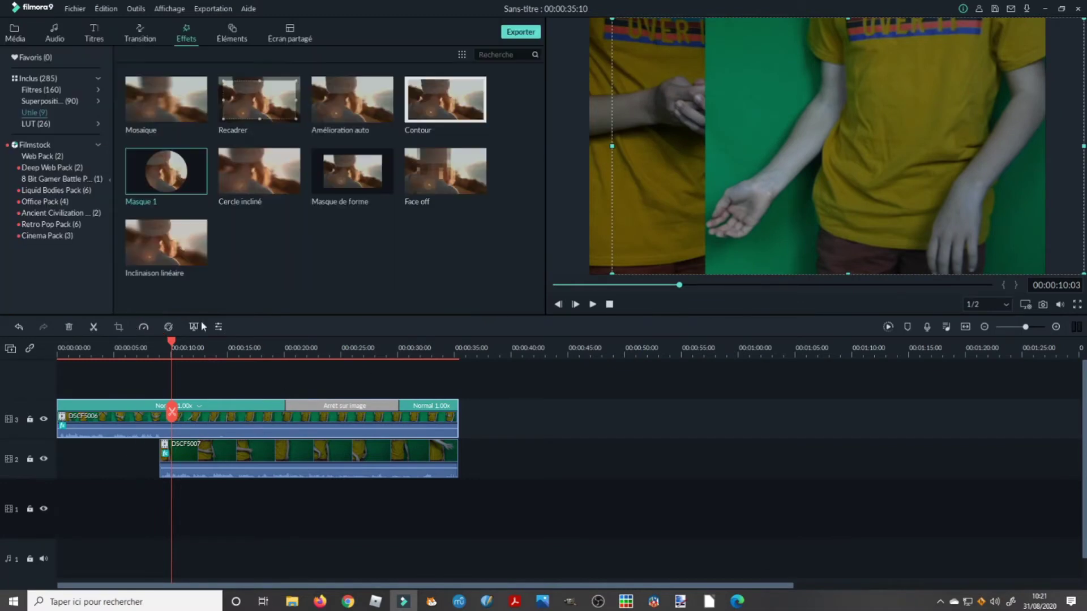
Step: Key out the sampled green backdrop of clip DSCF5006 with Chroma Key, using Décalage 16 and Tolérance 55
left_click(193, 326)
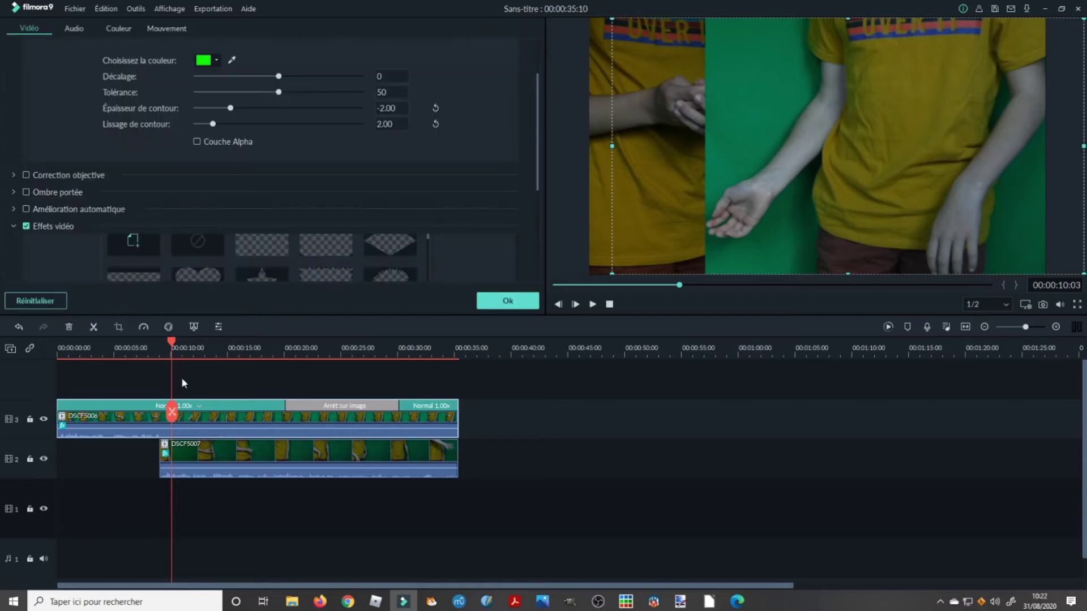
scroll(210, 129, "up", 2)
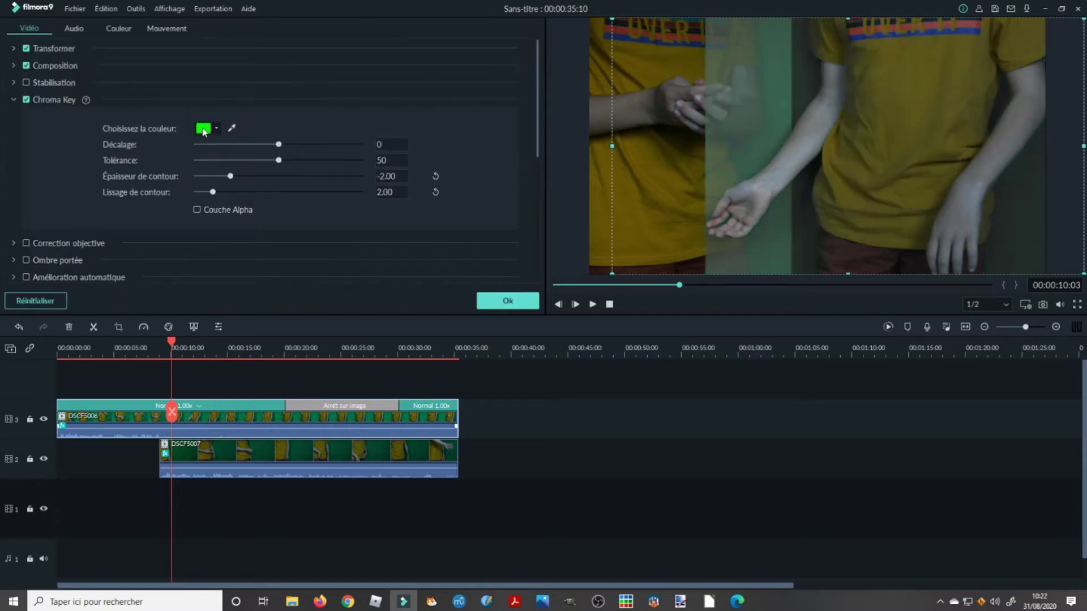
left_click(232, 129)
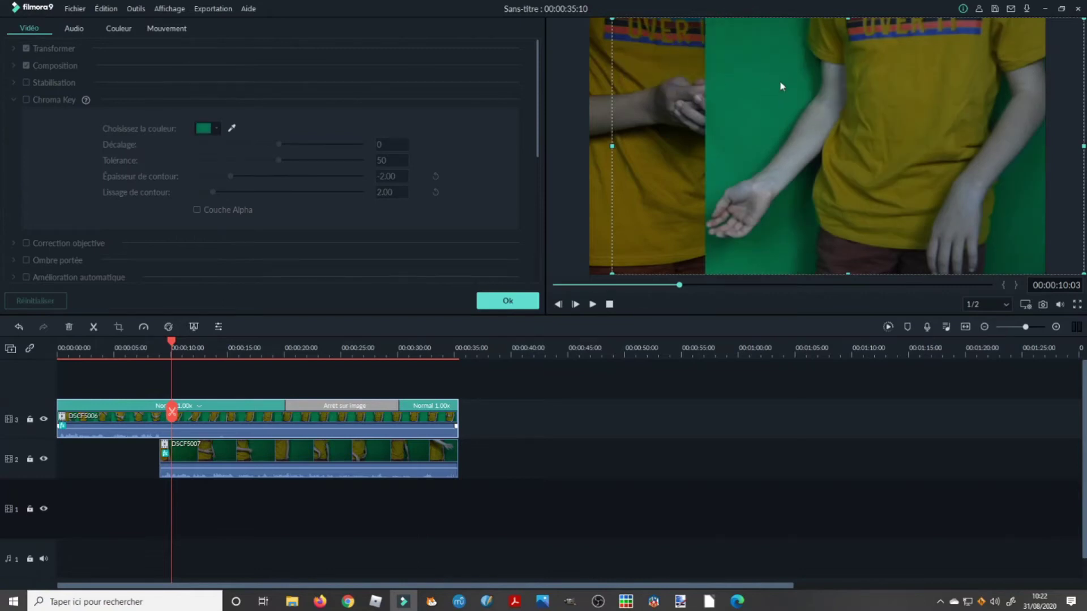
left_click(779, 80)
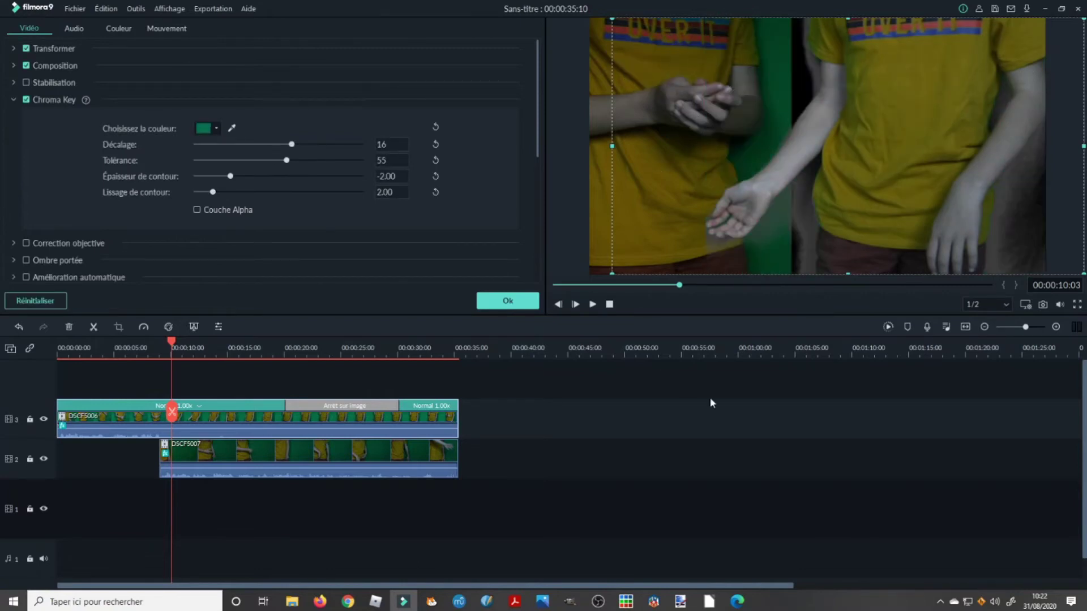
left_click(736, 453)
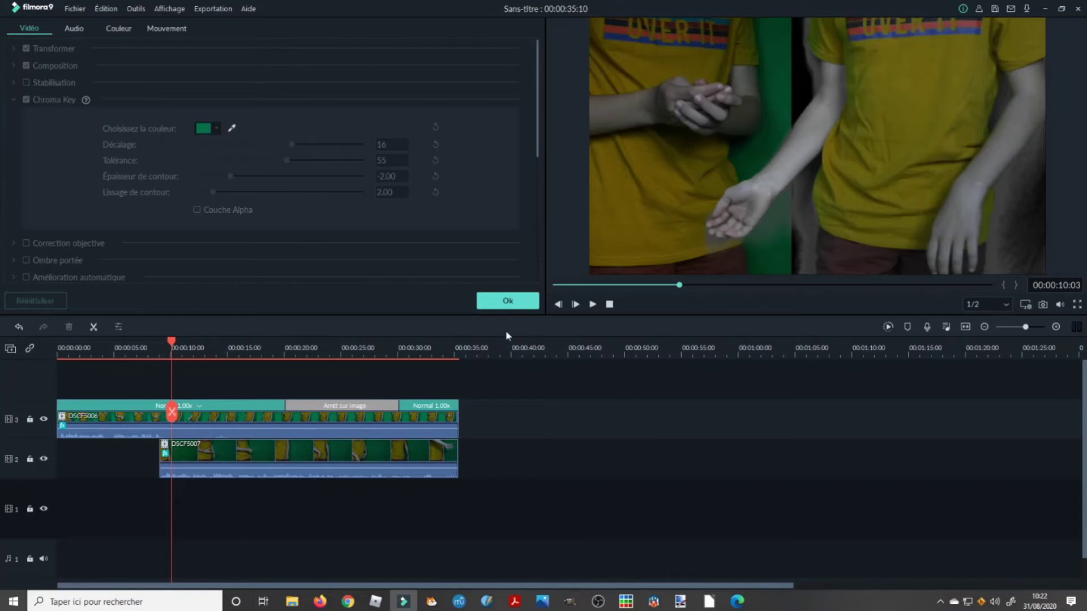
Step: Lower the Chroma Key Tolérance of clip DSCF5006 to 46
left_click(126, 425)
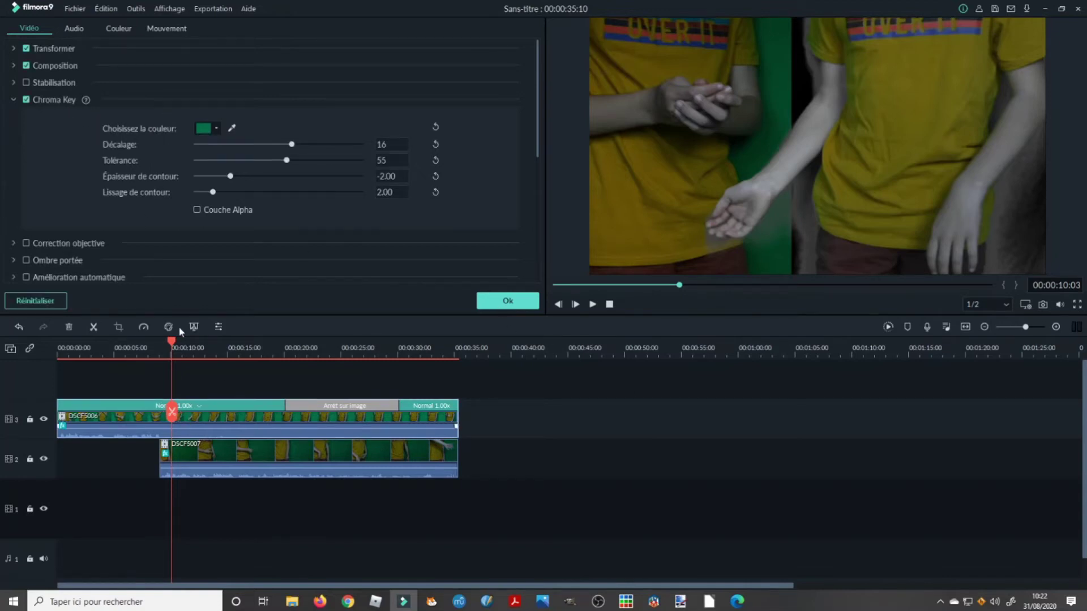
left_click_drag(288, 161, 272, 162)
left_click(725, 447)
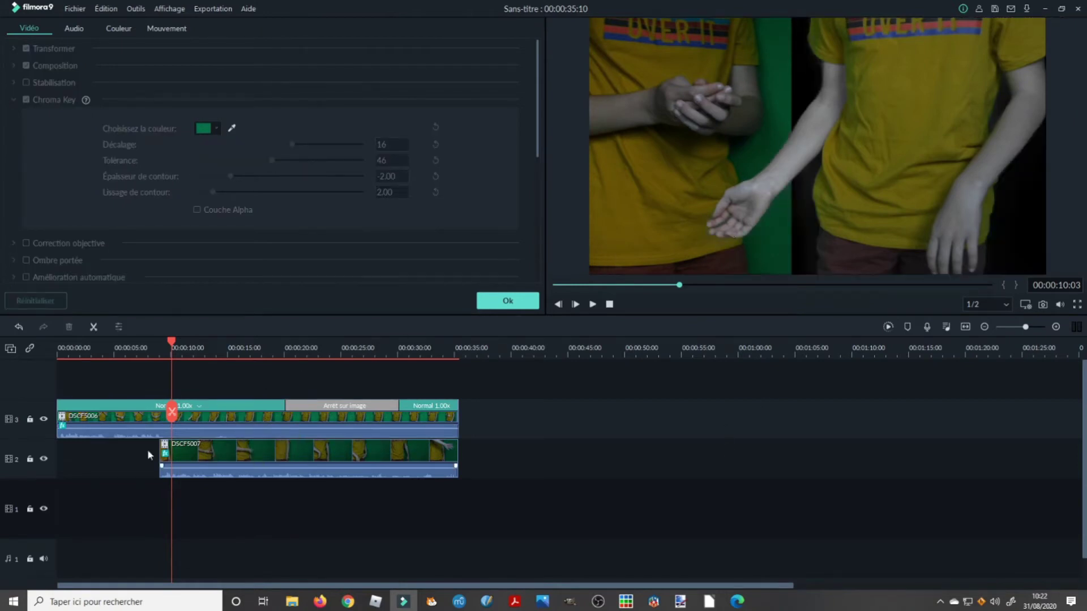
Step: Disable the video effects on clip DSCF5007 and select clip DSCF5006 again
left_click(168, 458)
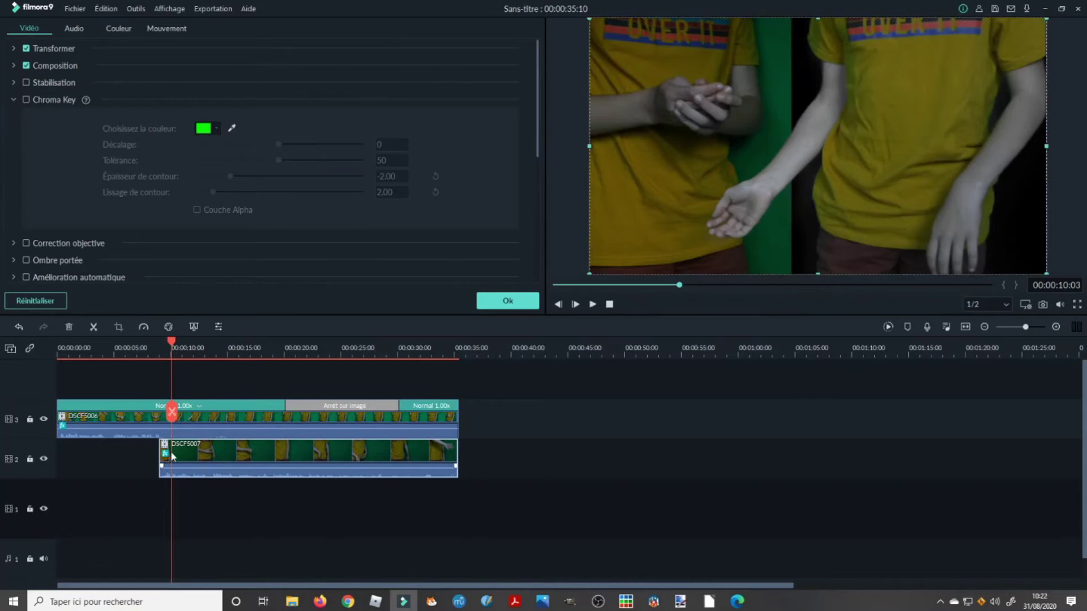
scroll(69, 247, "down", 3)
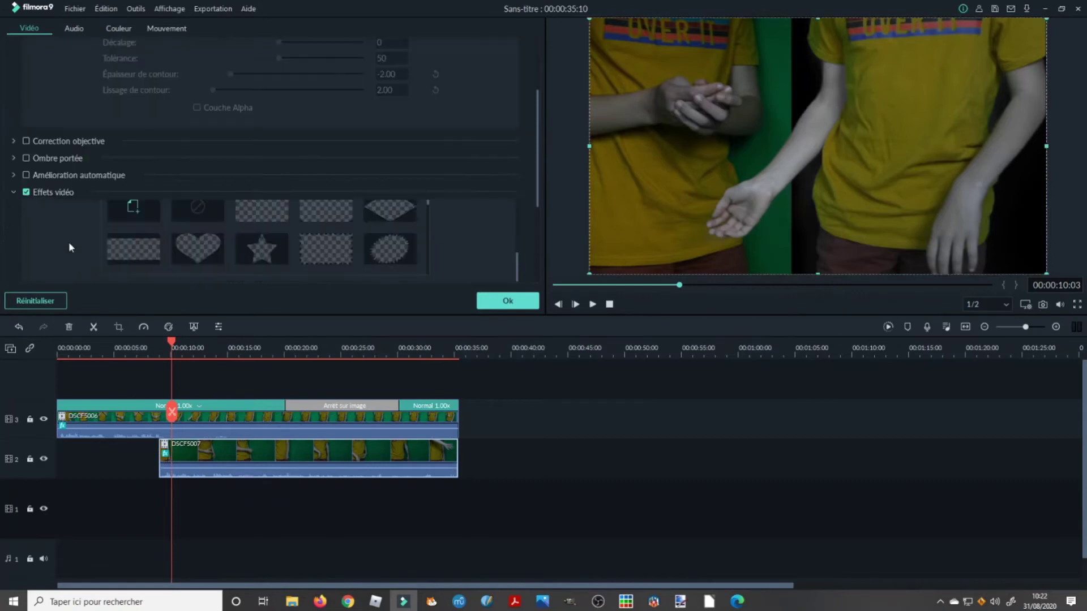
left_click(26, 193)
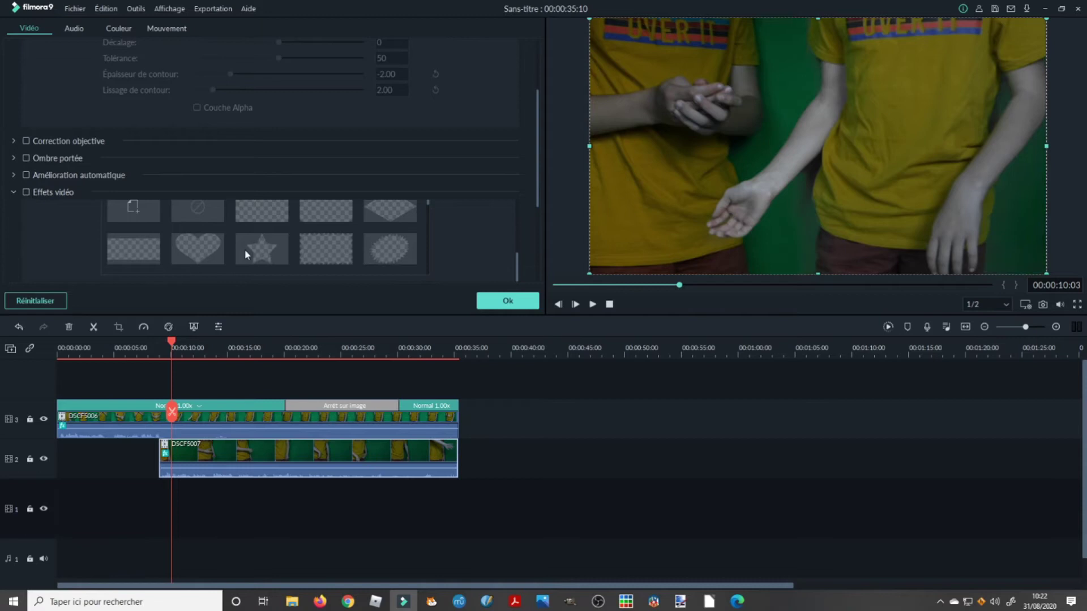
left_click(672, 477)
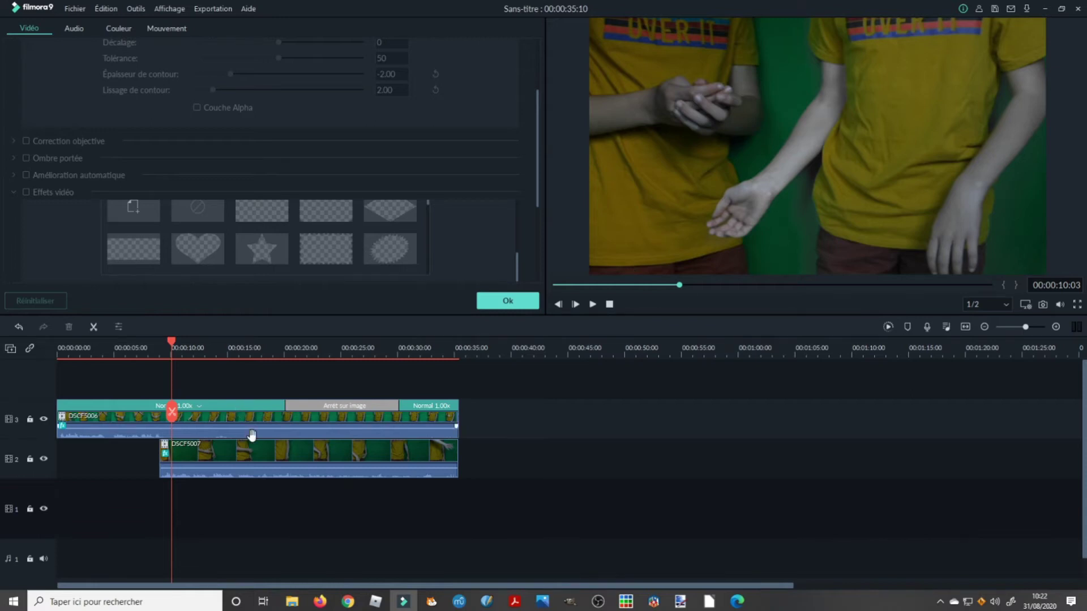
left_click(228, 416)
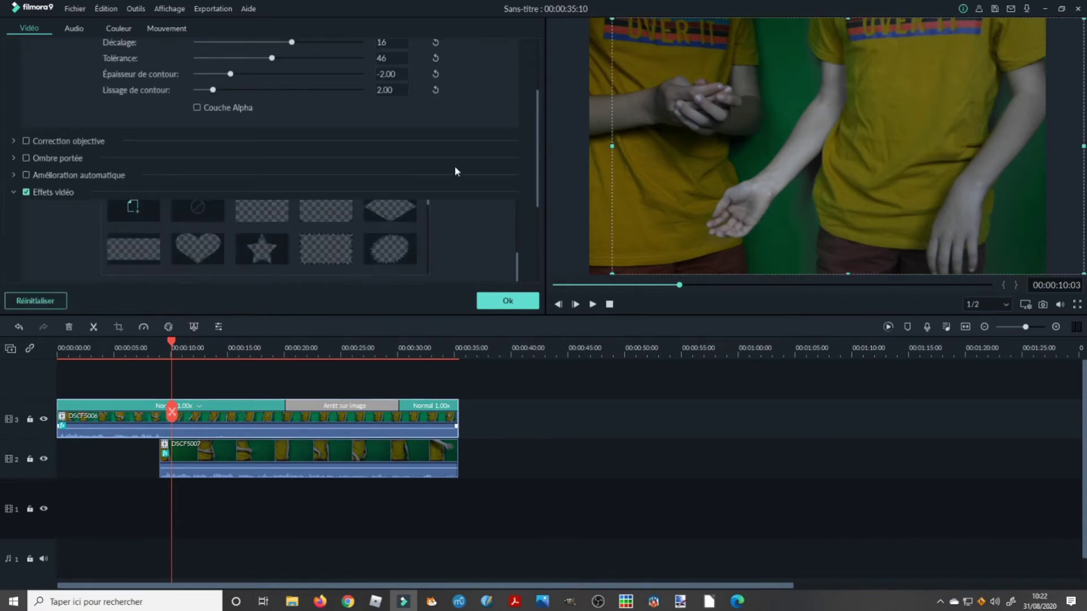
Step: Refine the Chroma Key of clip DSCF5006 with Tolérance 50, Lissage de contour 10.62 and Épaisseur de contour -0.09, and close its settings
scroll(66, 129, "up", 3)
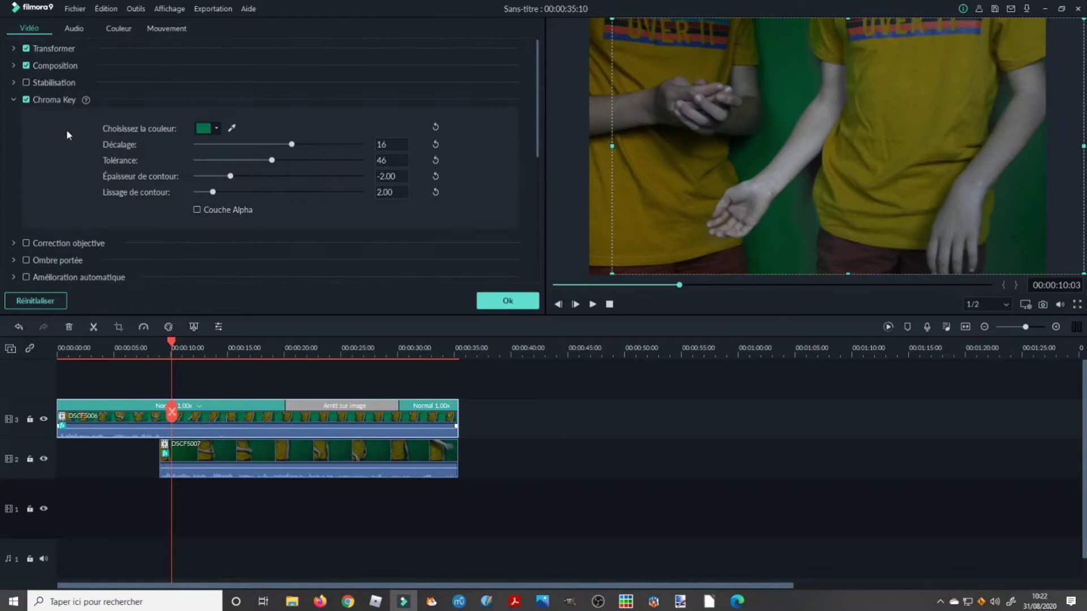
left_click_drag(271, 161, 281, 163)
left_click_drag(281, 164, 279, 162)
left_click_drag(213, 193, 284, 200)
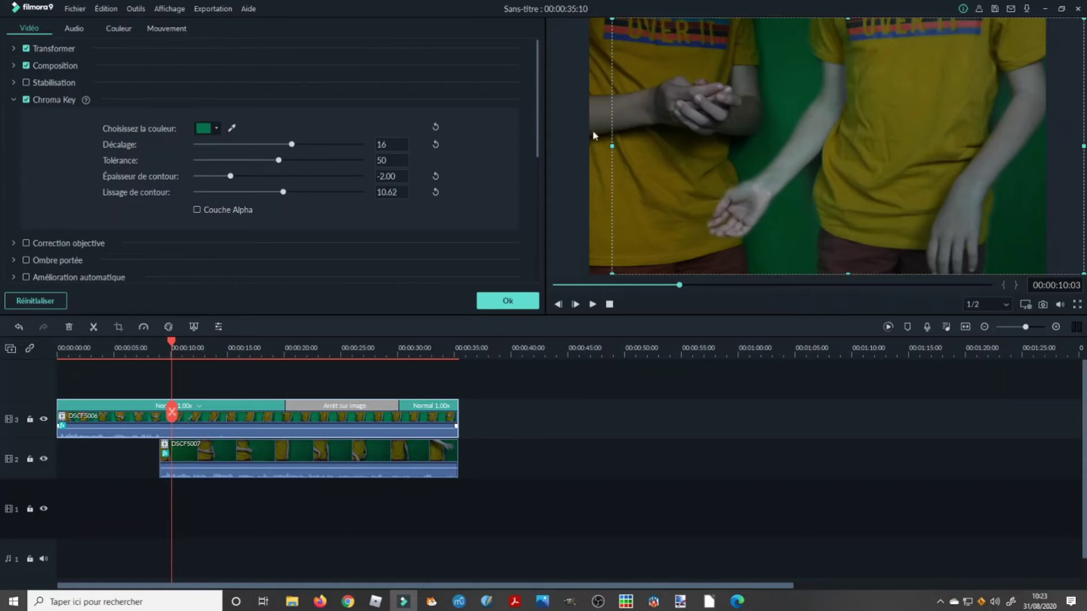
left_click_drag(231, 178, 262, 177)
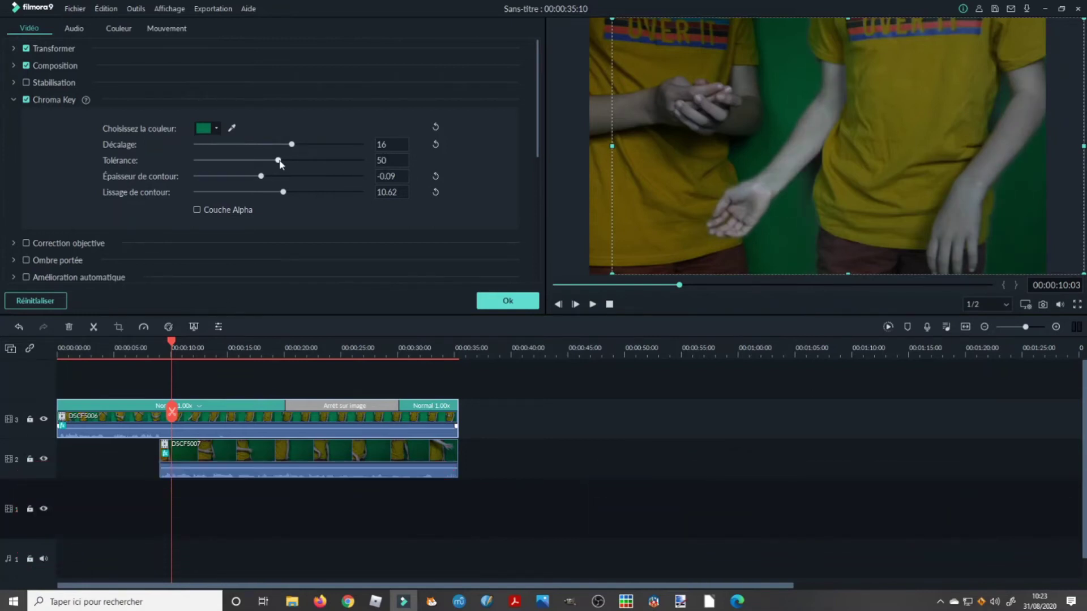
left_click(508, 301)
Step: Check the frame at 00:00:05:17 and review the Chroma Key settings of clip DSCF5007
left_click(121, 347)
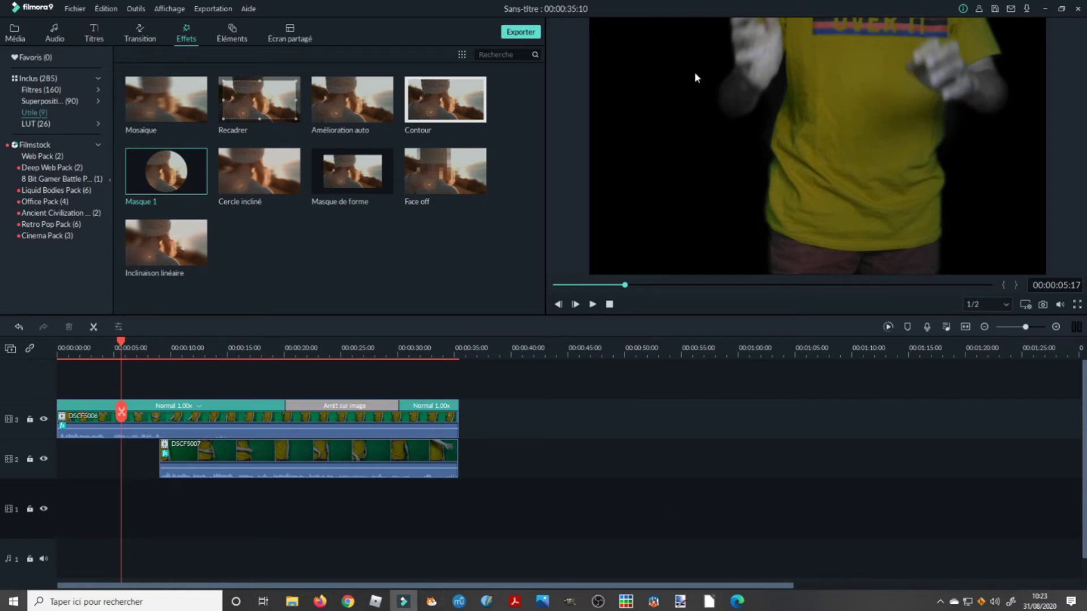
left_click(236, 452)
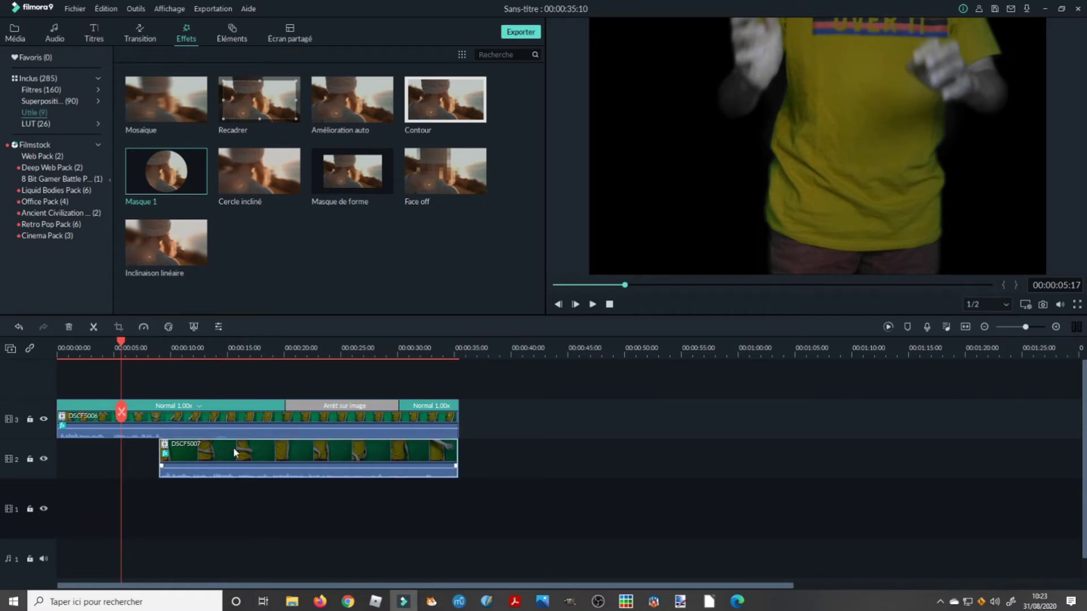
double_click(215, 445)
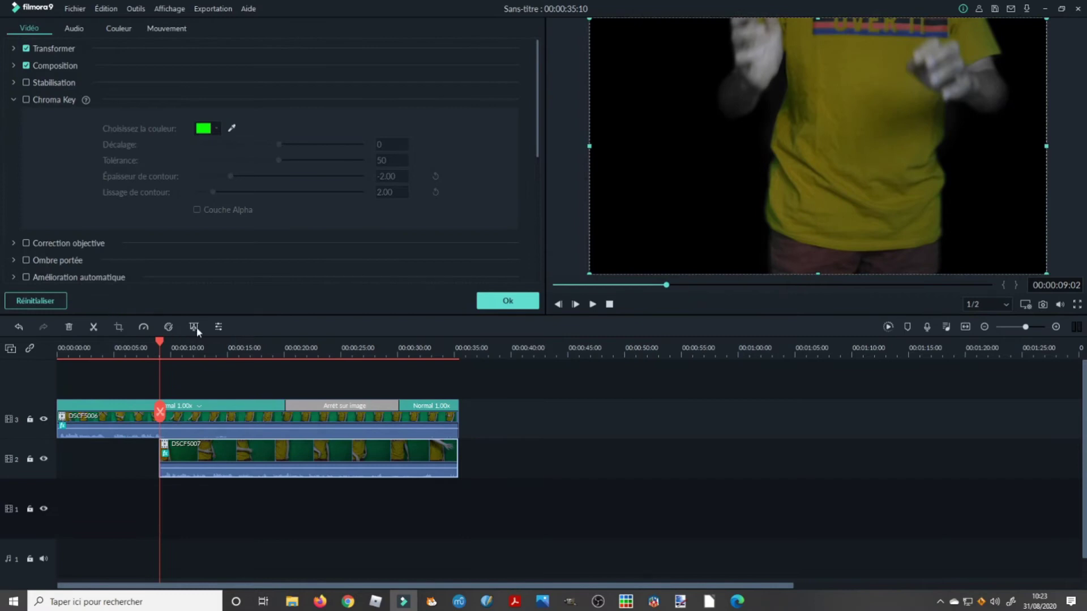
left_click(498, 304)
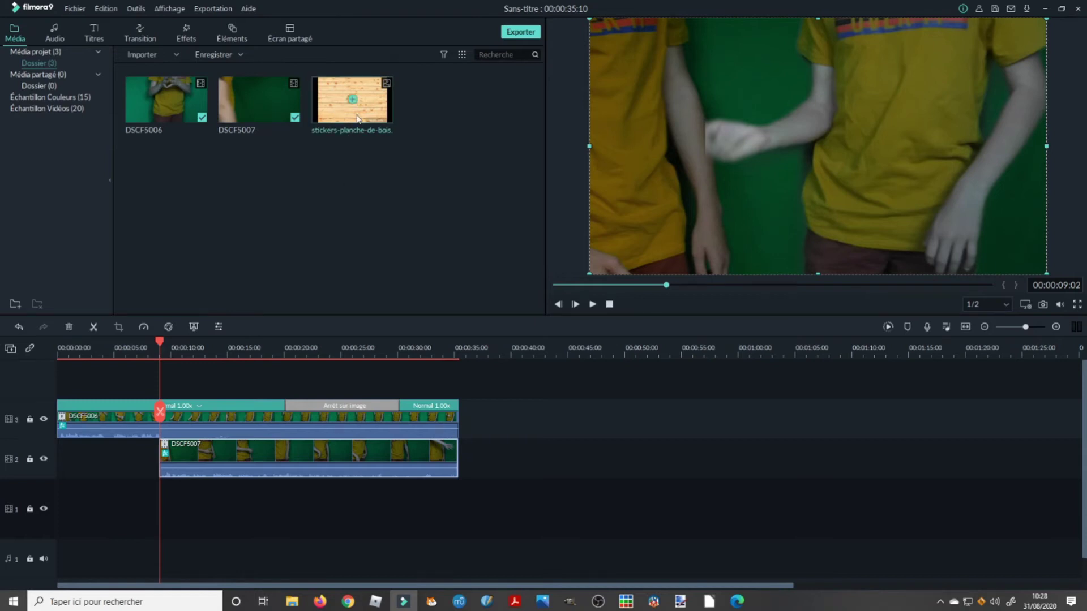
Step: Place the stickers-planche-de-bois image on video track 1, extended from the timeline start to the end of the two clips
left_click_drag(342, 115, 66, 384)
left_click_drag(113, 411, 458, 413)
left_click_drag(272, 417, 264, 543)
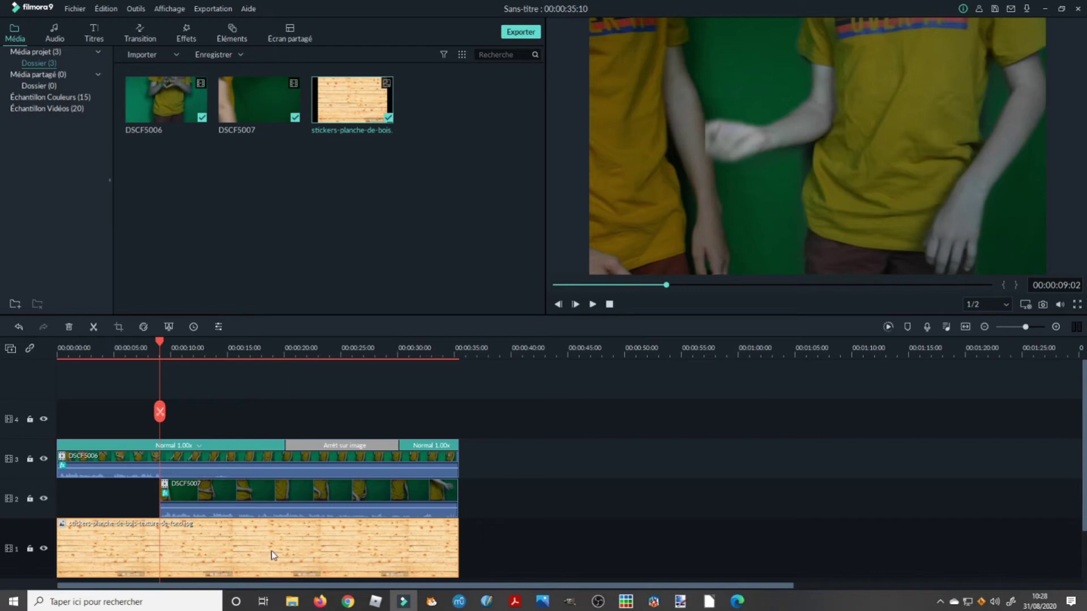
Step: Bring the wood image to track 4, enlarge and centre it to fill the frame, and return it to track 1
left_click_drag(270, 549, 272, 421)
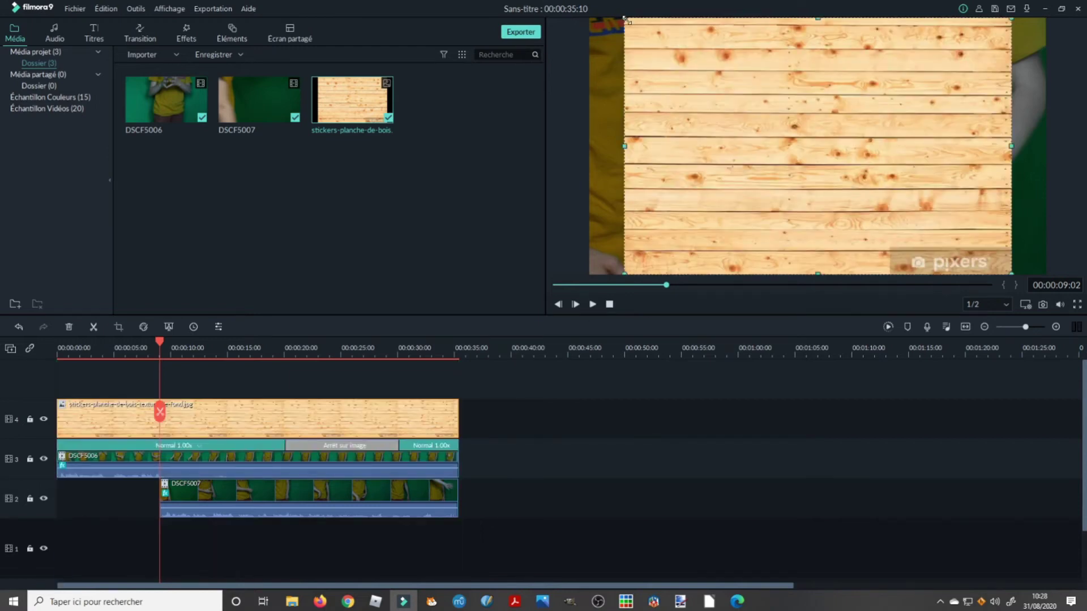
left_click_drag(625, 18, 569, 2)
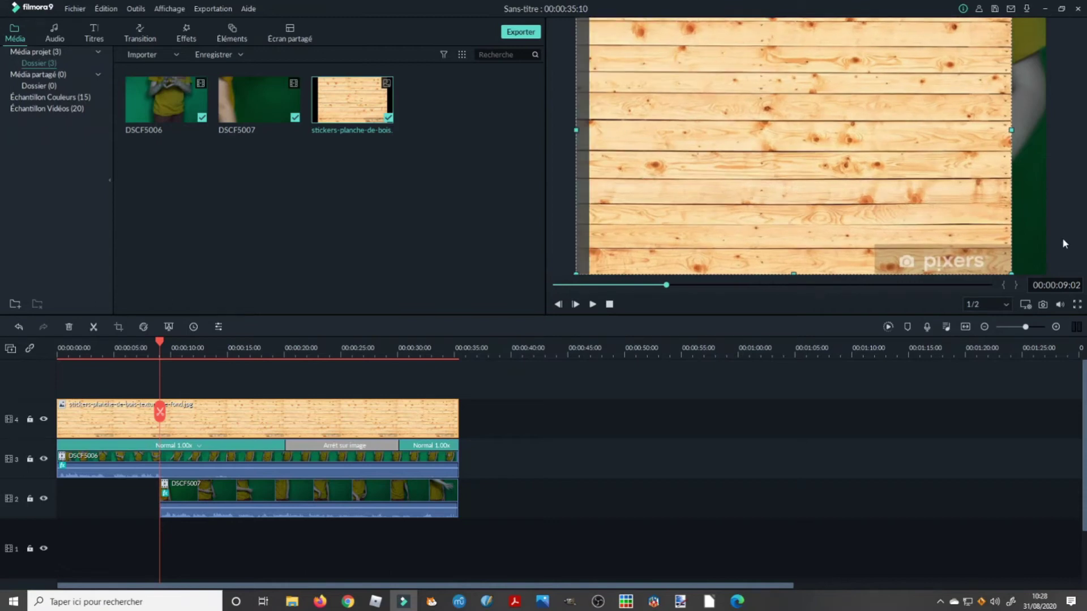
left_click_drag(1013, 272, 1084, 377)
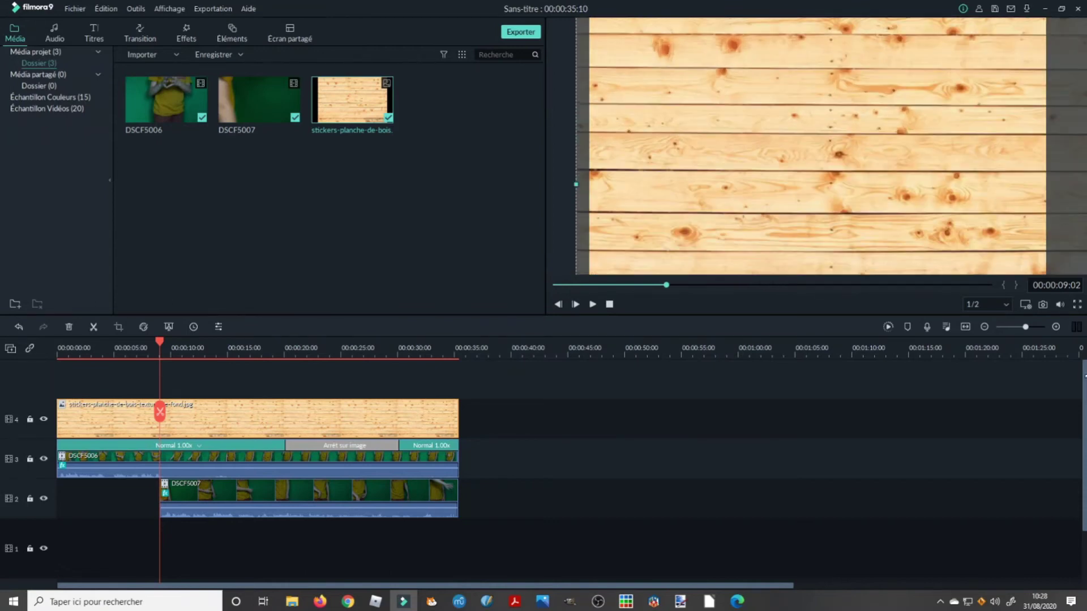
left_click_drag(828, 150, 778, 145)
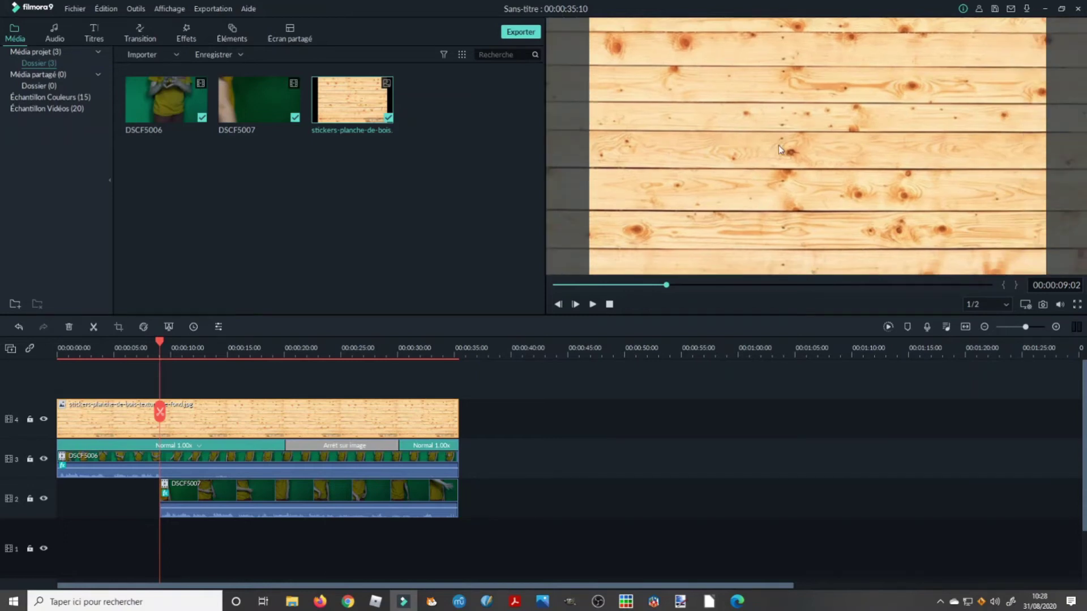
left_click_drag(232, 421, 238, 571)
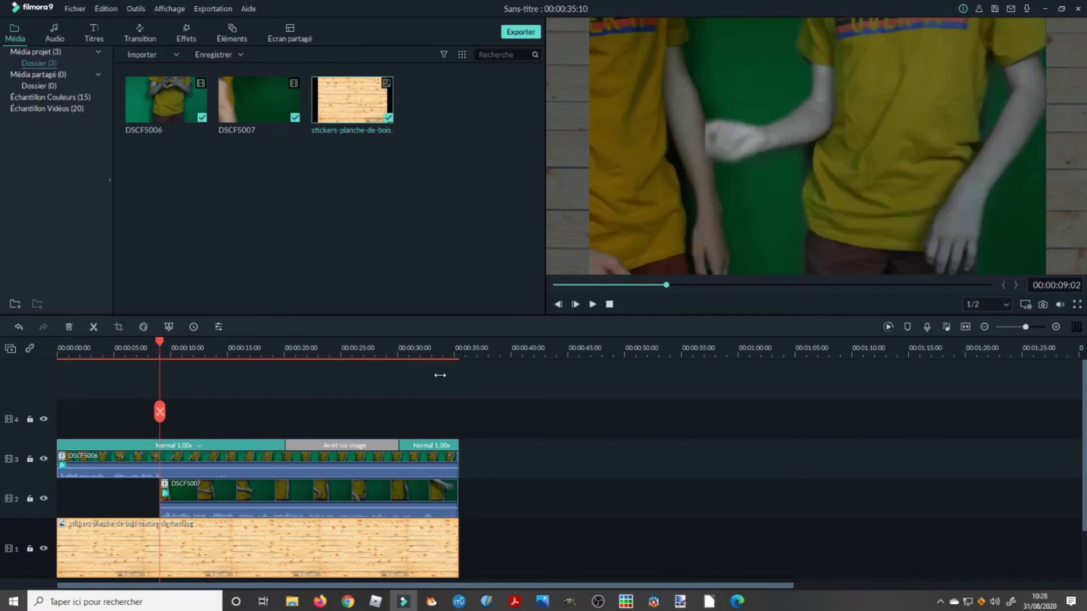
left_click(626, 482)
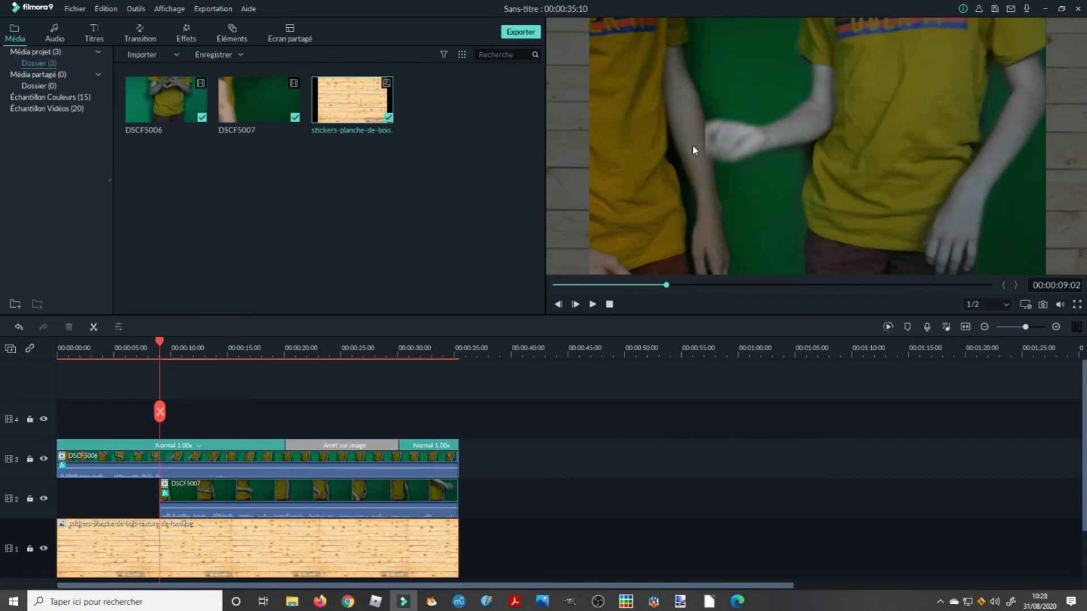
Step: Set the Masque 1 X value of clip DSCF5006 to 13 and close its settings
left_click(183, 494)
left_click(176, 459)
scroll(87, 190, "down", 4)
left_click_drag(280, 146, 285, 146)
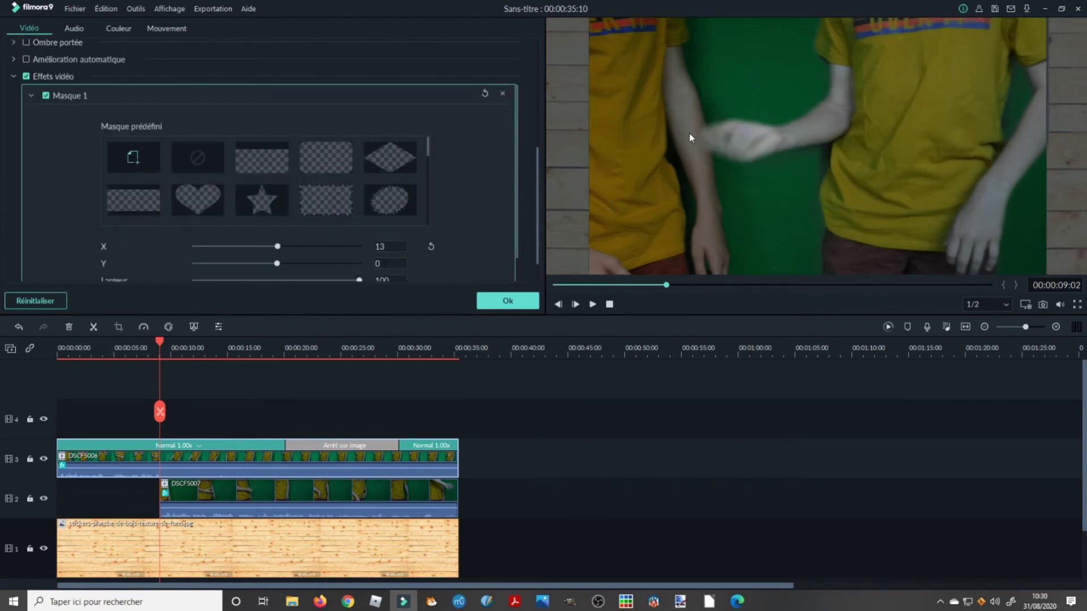
left_click(499, 297)
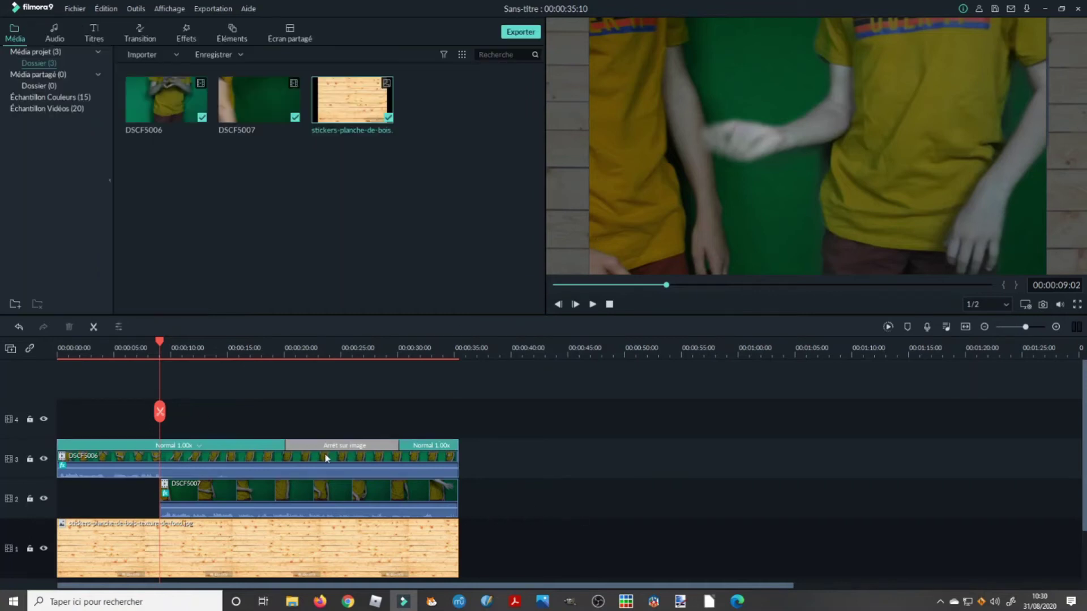
Step: Apply the green screen key to clip DSCF5007 and bring up its Chroma Key settings
left_click(59, 350)
left_click(215, 496)
left_click(194, 327)
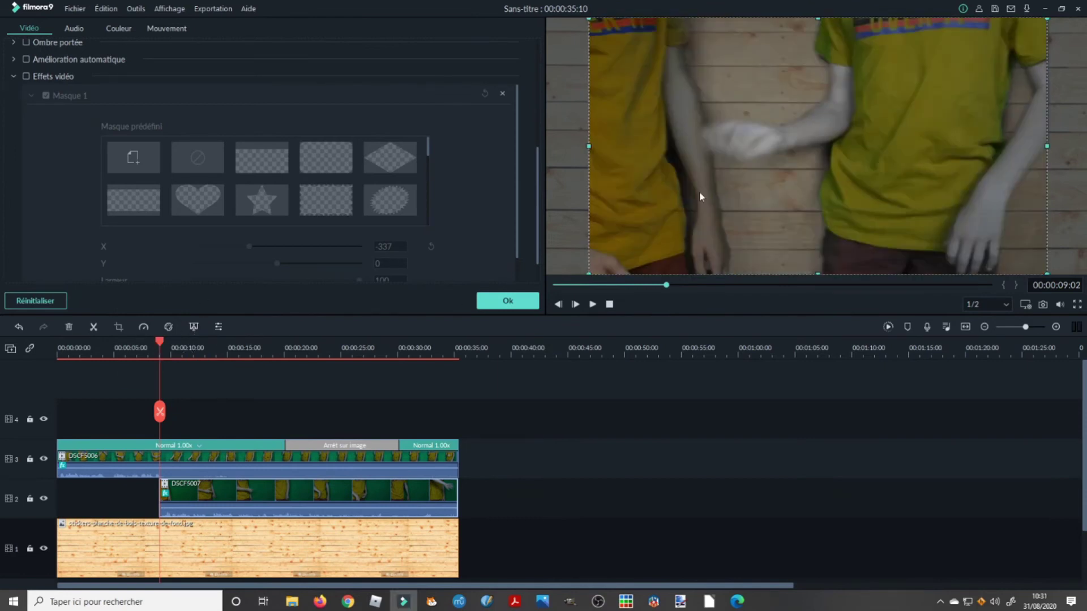
scroll(116, 146, "up", 3)
scroll(116, 146, "up", 2)
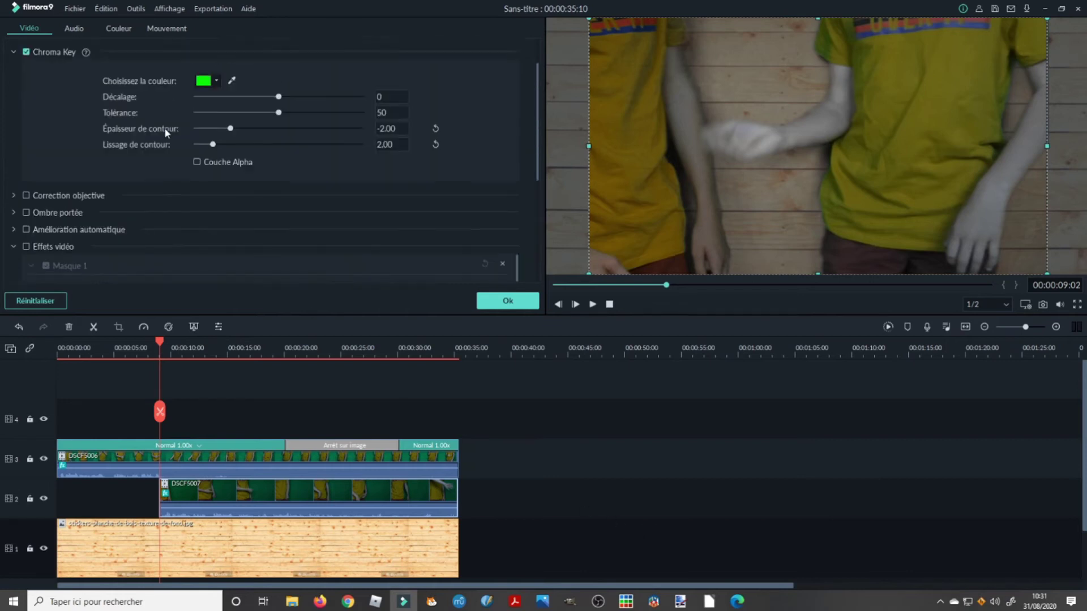
Step: Key out the sampled green backdrop of clip DSCF5007 with Décalage 16 and Tolérance 47, and increase its Lissage de contour
left_click(232, 114)
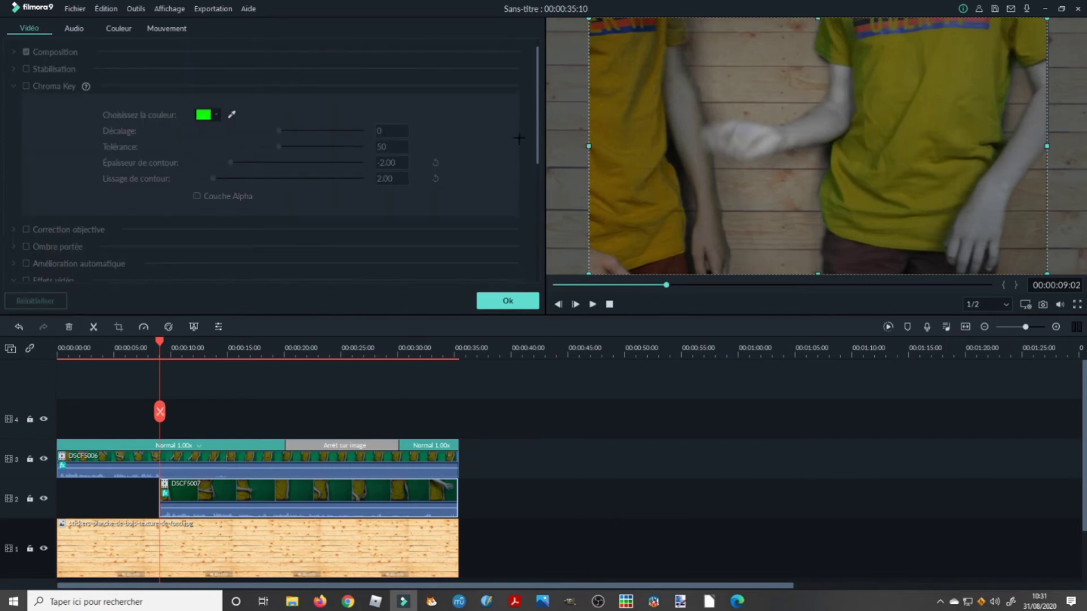
left_click(736, 139)
left_click_drag(287, 148, 274, 149)
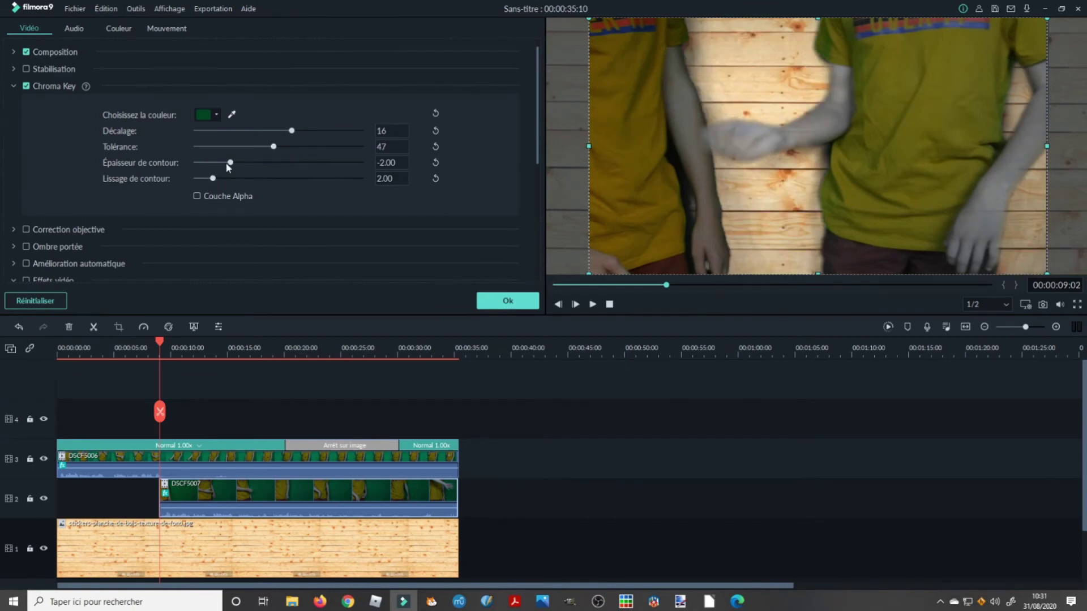
left_click_drag(213, 179, 246, 180)
left_click(517, 306)
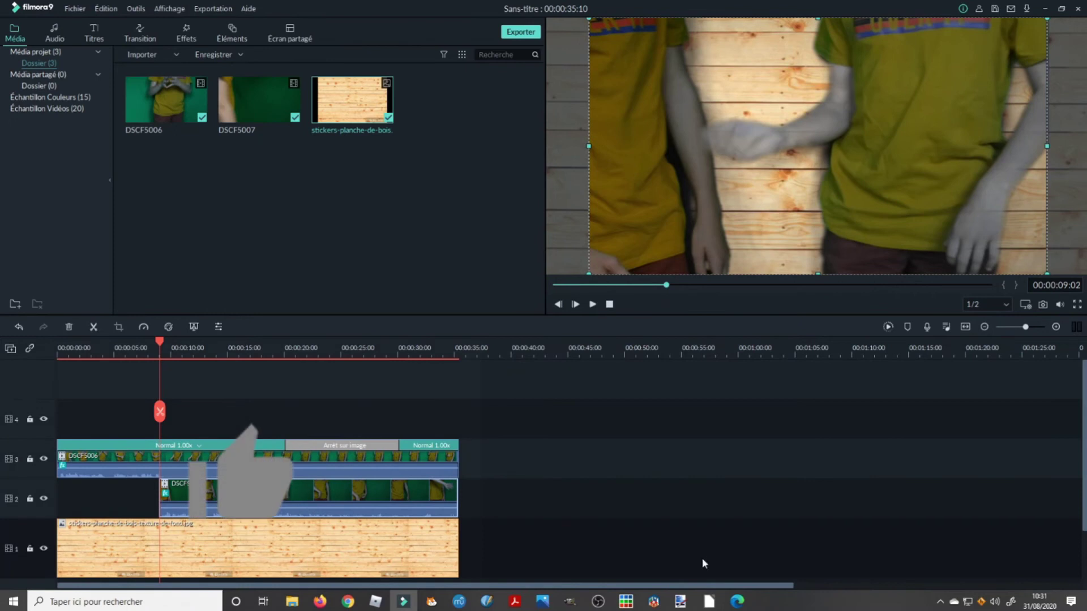
Step: Disable the video effects on clip DSCF5006 so that its mask no longer cuts off the arms
left_click(60, 346)
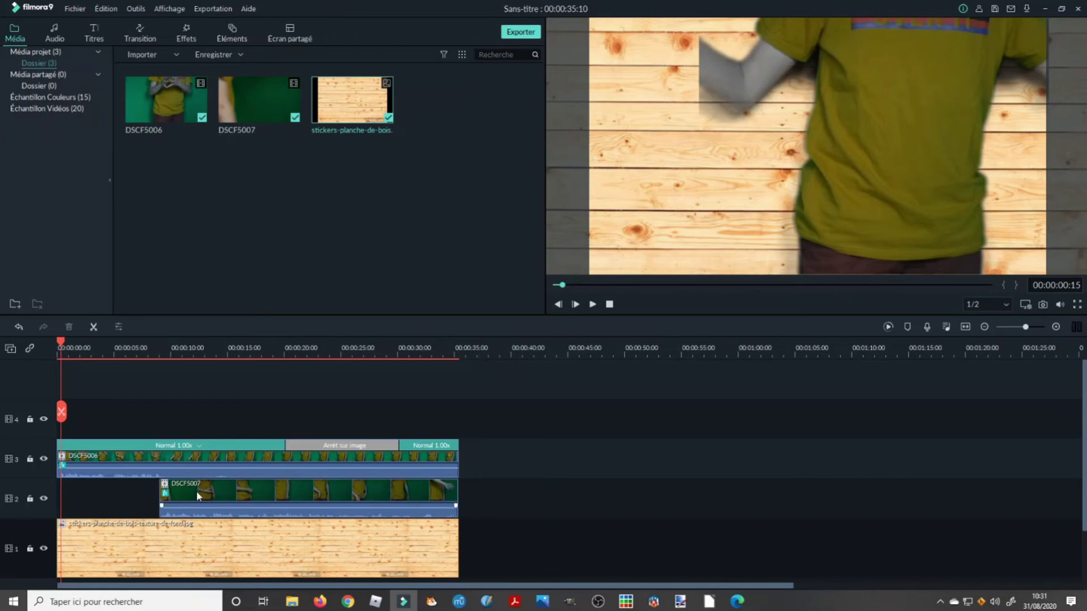
left_click(517, 457)
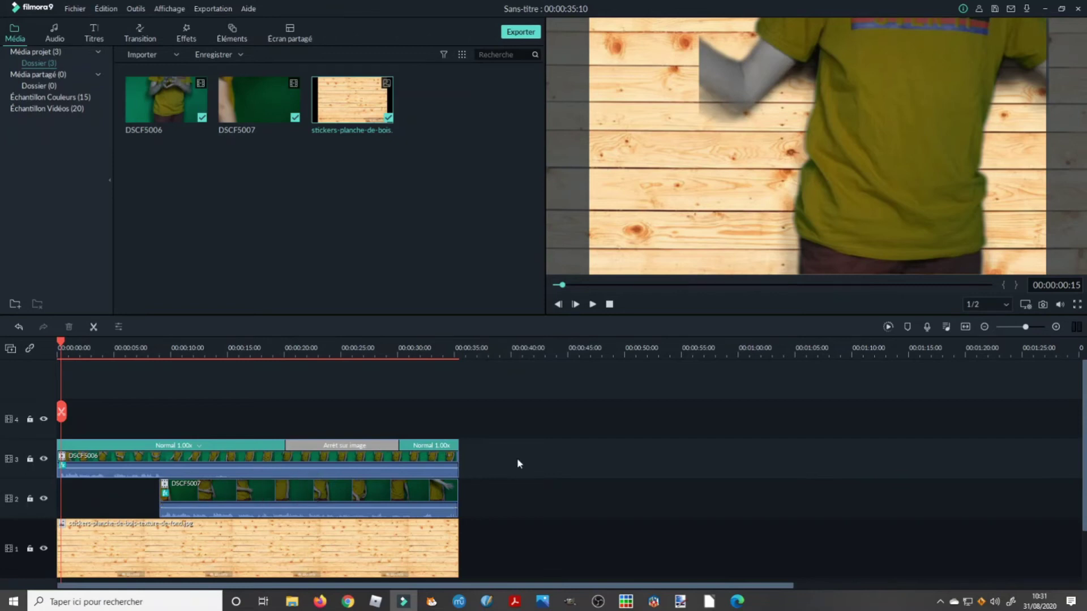
left_click(163, 462)
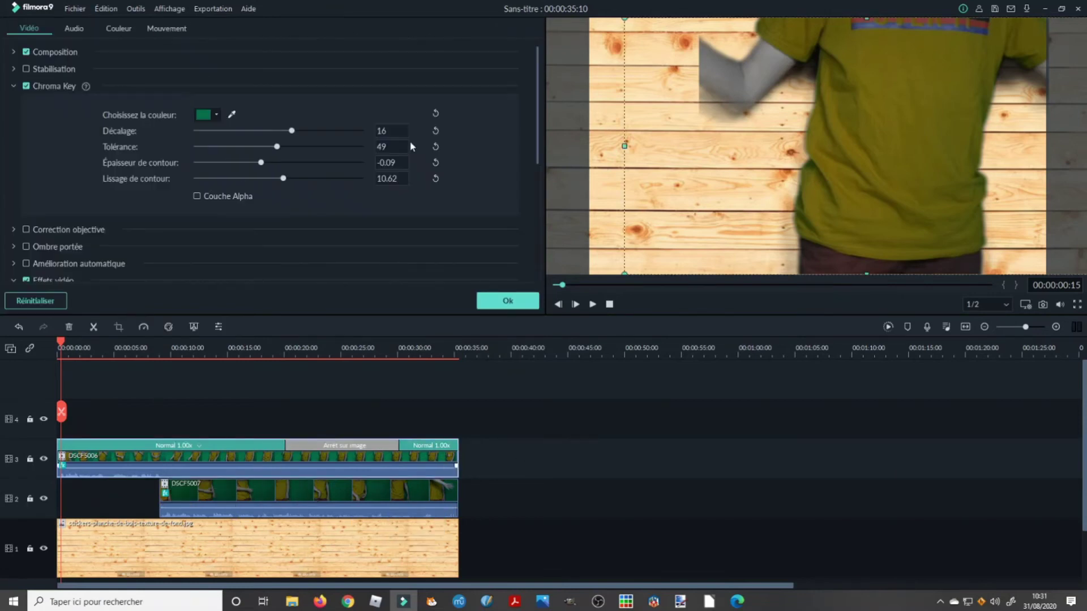
scroll(32, 120, "down", 5)
scroll(18, 143, "up", 5)
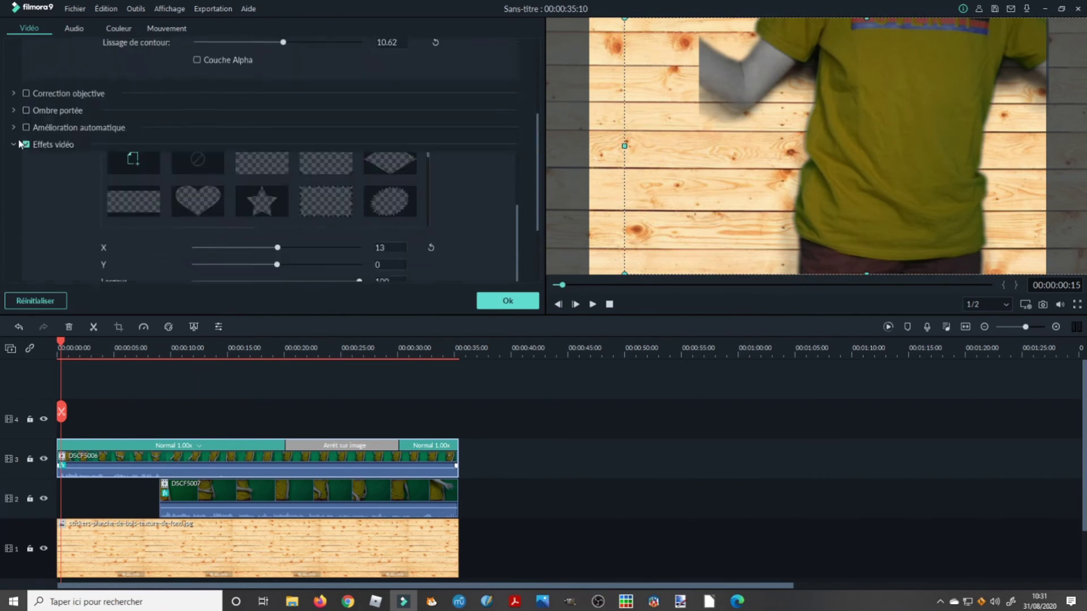
scroll(23, 177, "down", 3)
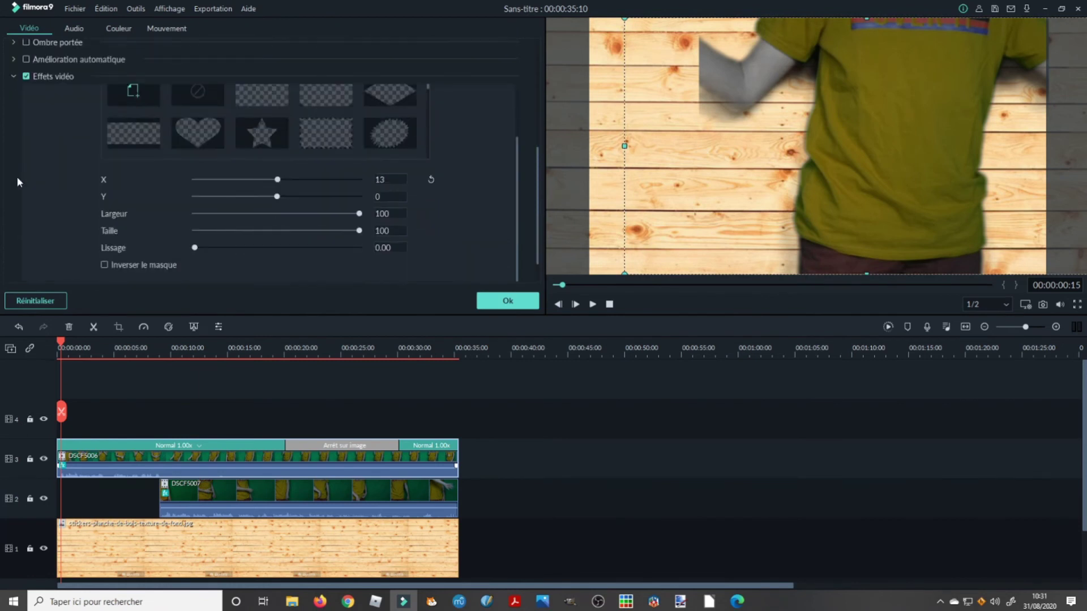
left_click(26, 110)
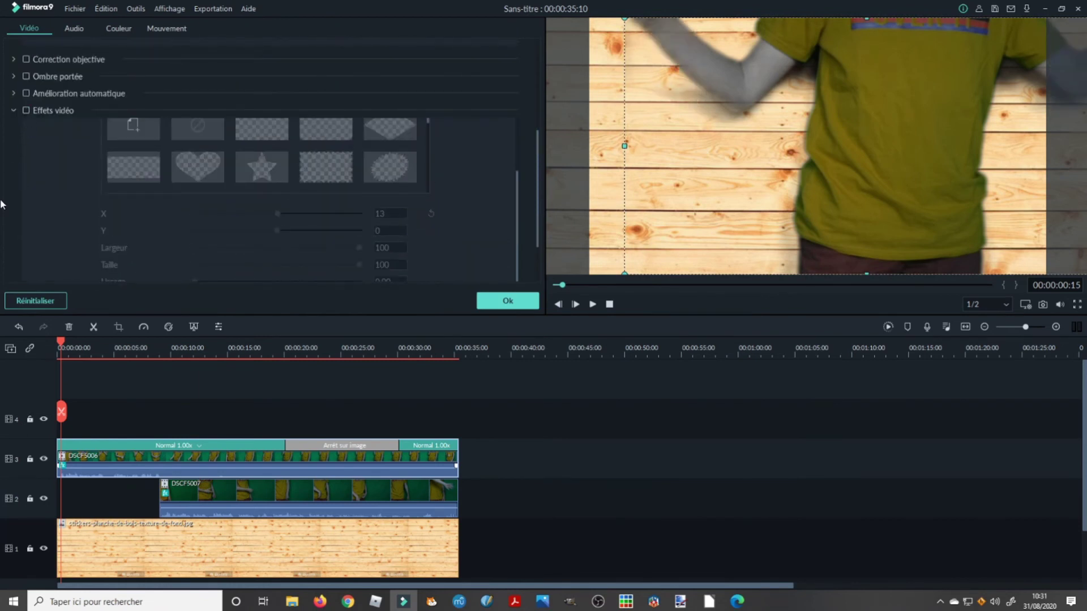
Step: Raise the Chroma Key Lissage de contour of clip DSCF5006 to 12.69 and close its settings
scroll(98, 248, "up", 1)
scroll(97, 248, "up", 4)
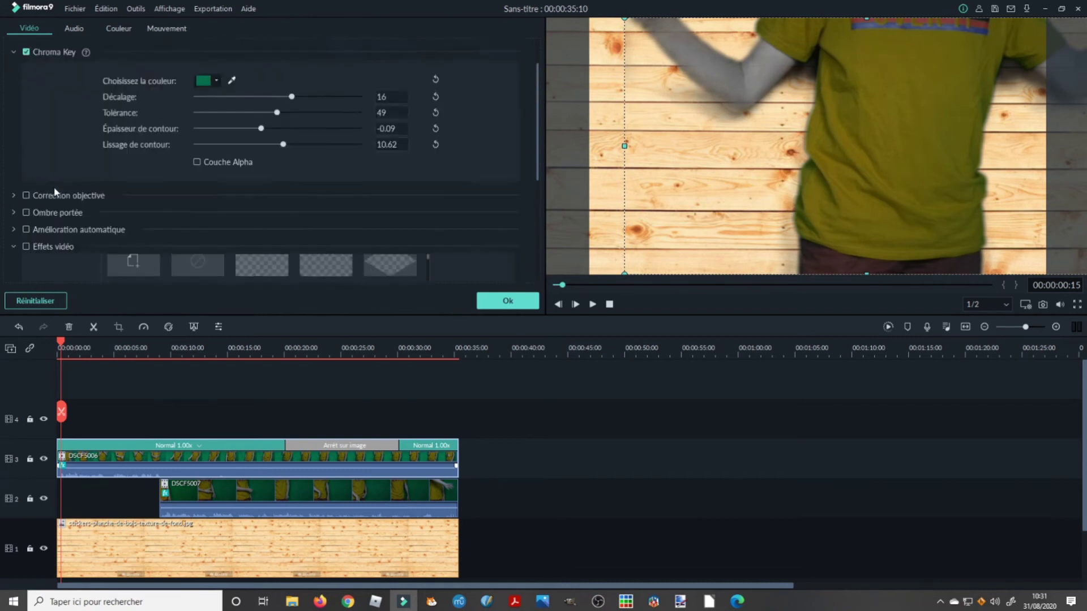
left_click_drag(290, 193, 300, 192)
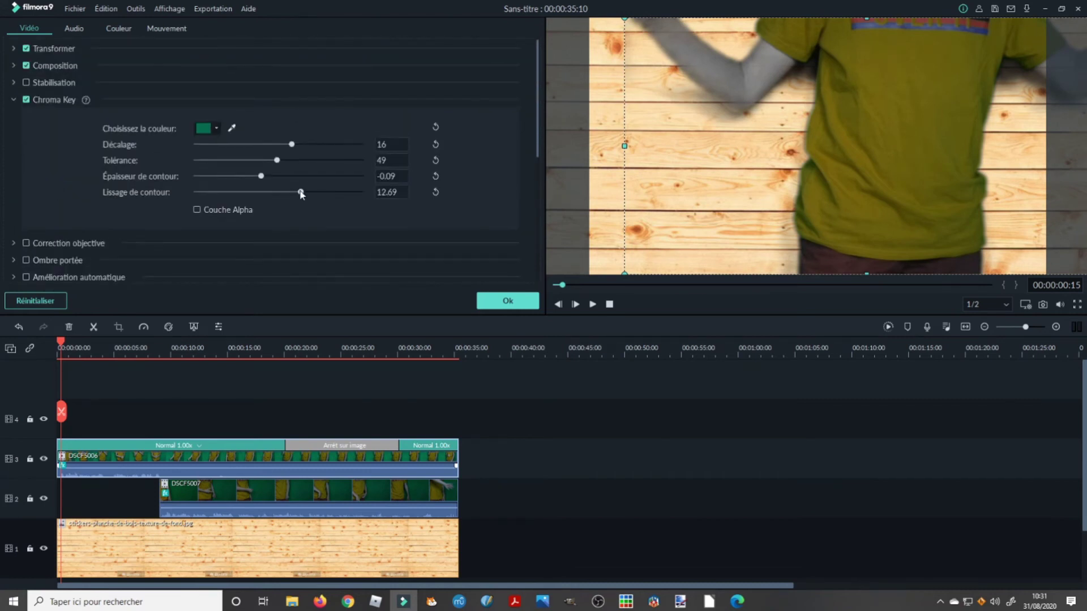
left_click(507, 300)
Step: Play the composite from the beginning of the timeline
left_click(596, 502)
left_click_drag(61, 347, 49, 347)
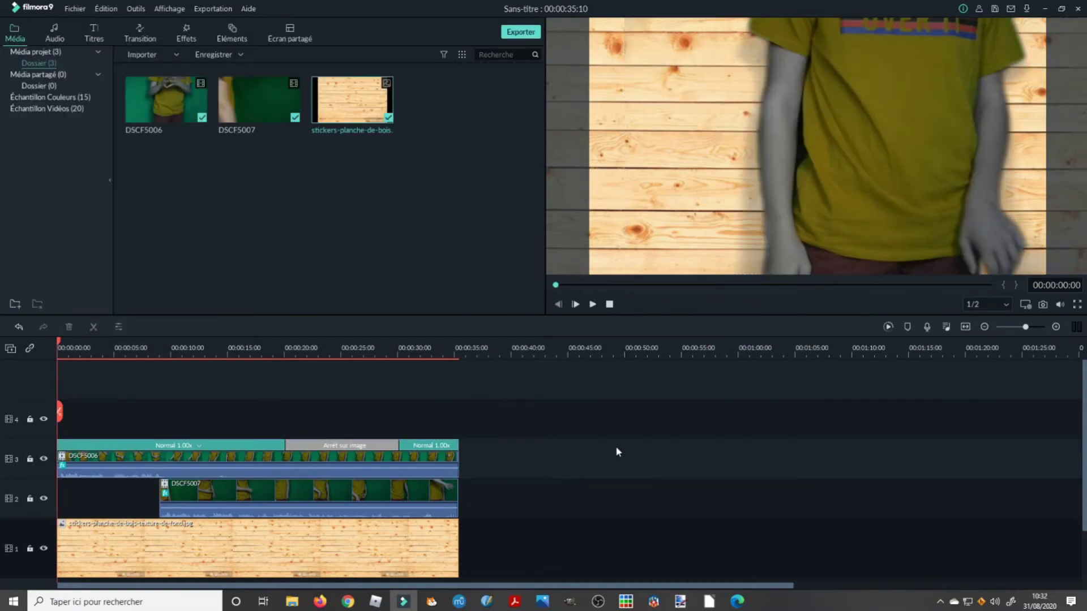
key("space")
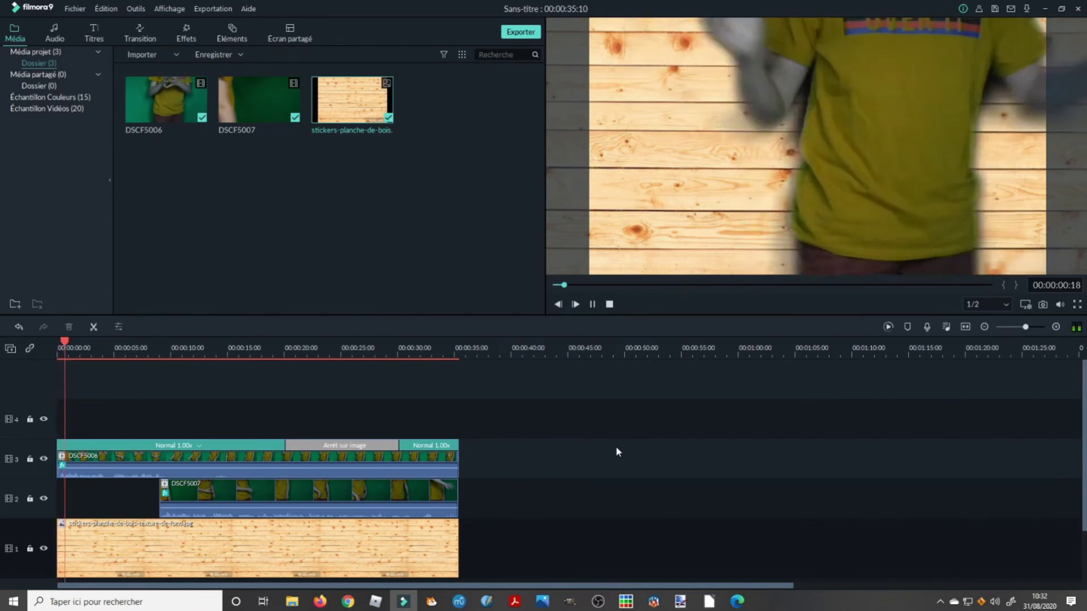
Step: Enlarge and shift clip DSCF5006 in the preview until its left edge meets the frame edge, and check the frame at 00:00:00:10
left_click(622, 134)
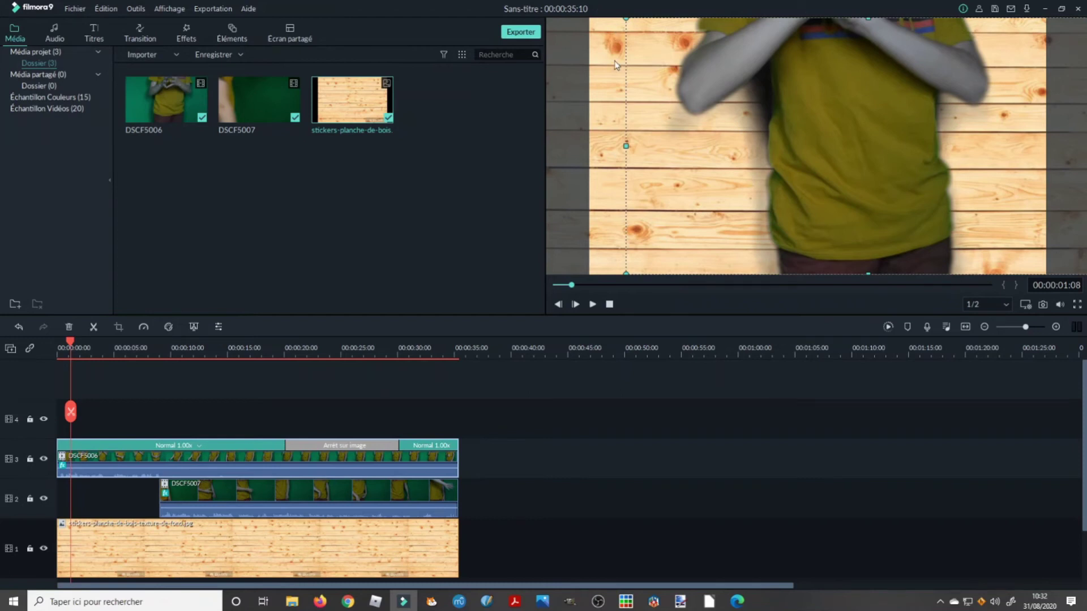
left_click_drag(626, 145, 614, 146)
left_click_drag(611, 15, 604, 12)
left_click_drag(752, 137, 752, 140)
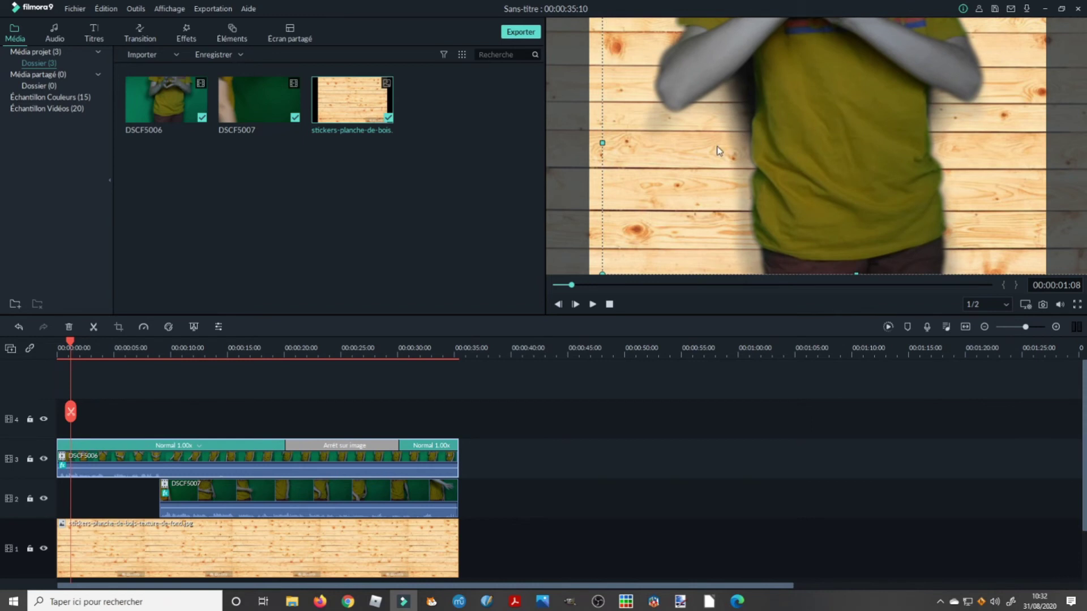
left_click_drag(603, 146, 592, 128)
left_click(603, 447)
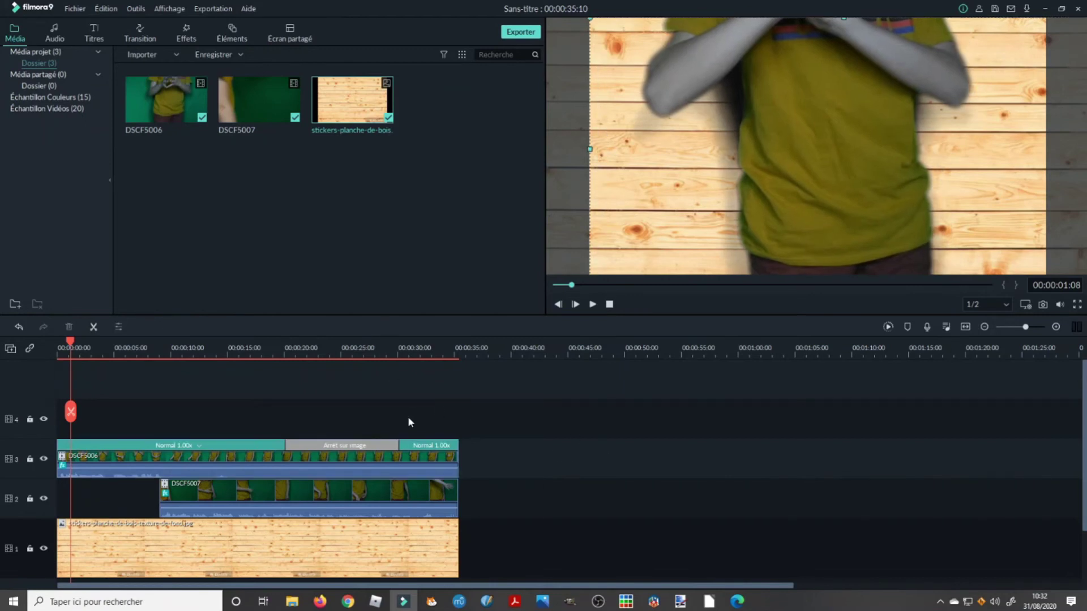
left_click(60, 344)
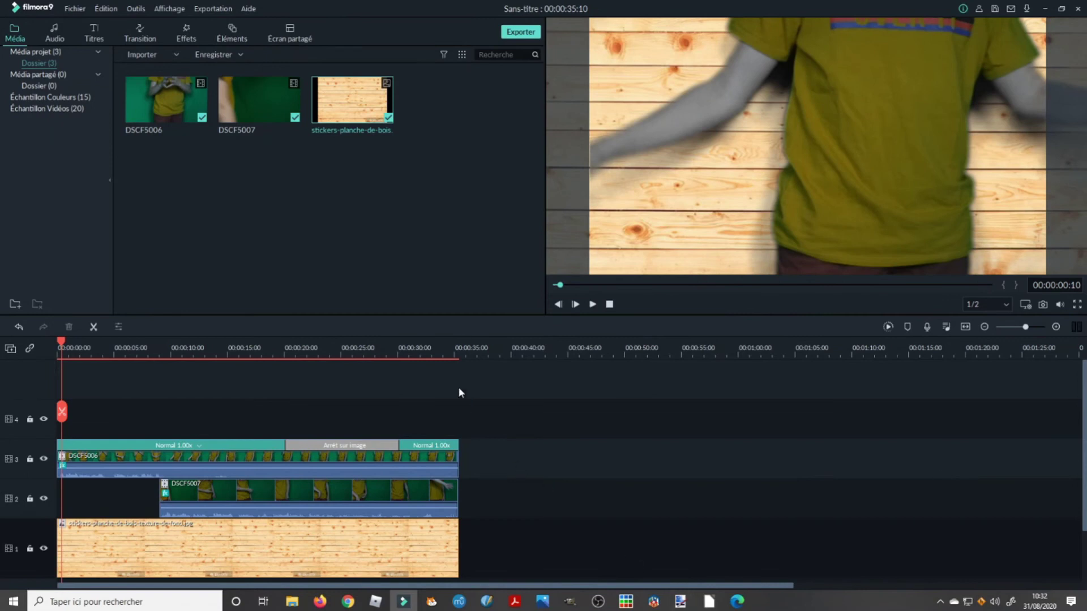
left_click(662, 171)
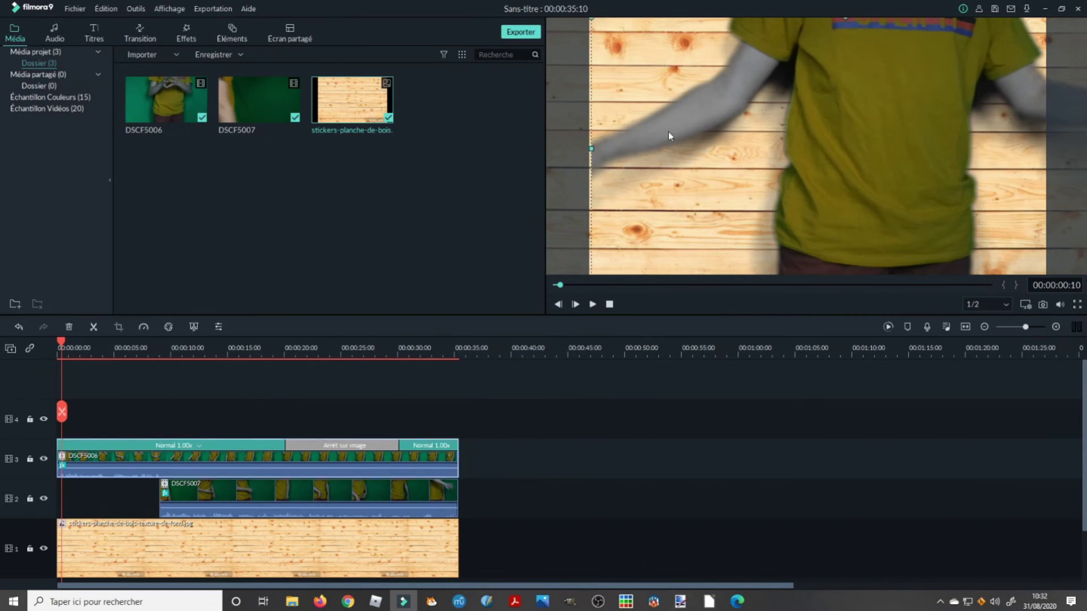
left_click(601, 456)
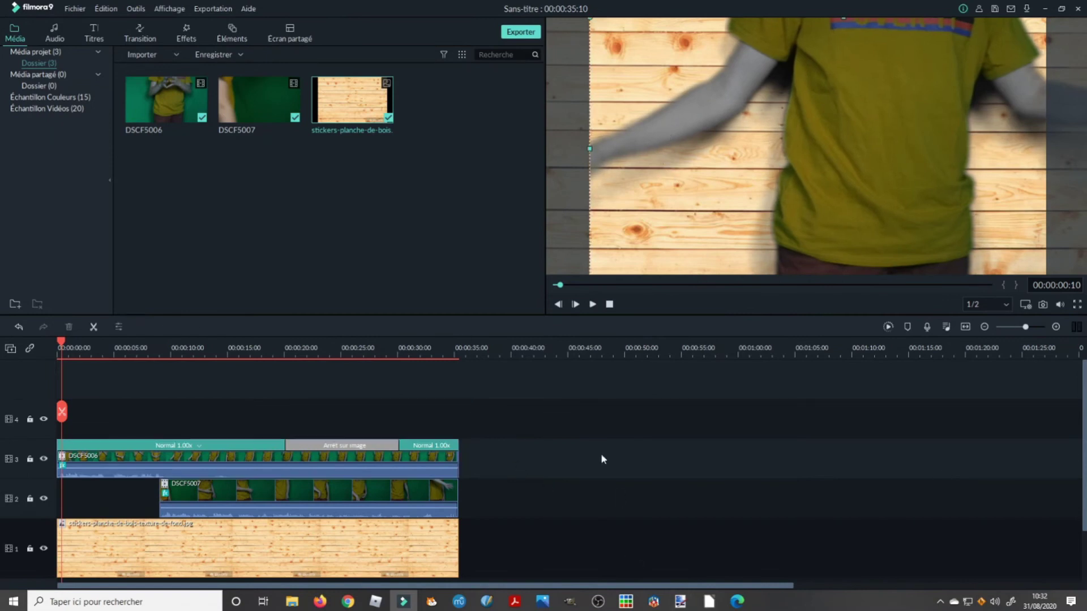
left_click(649, 139)
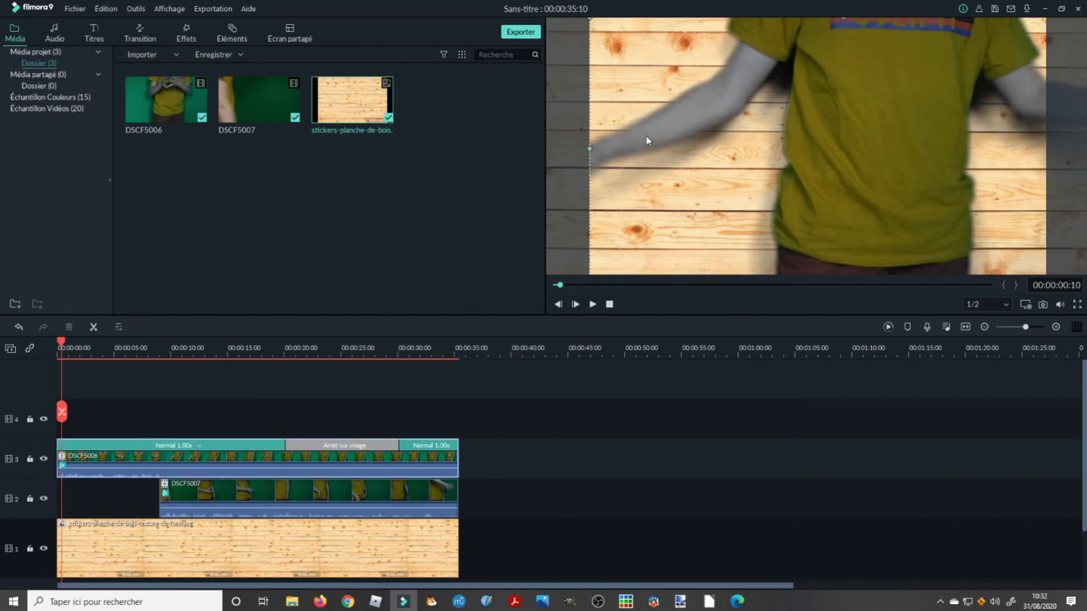
left_click(546, 467)
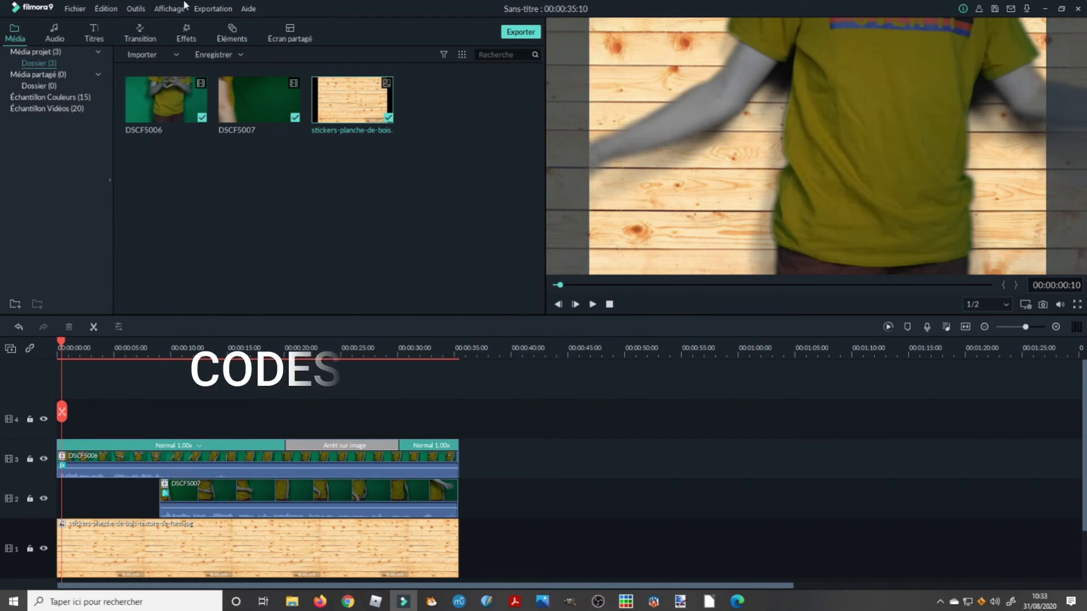
Step: Check the program's activation information and close it
left_click(248, 8)
left_click(303, 53)
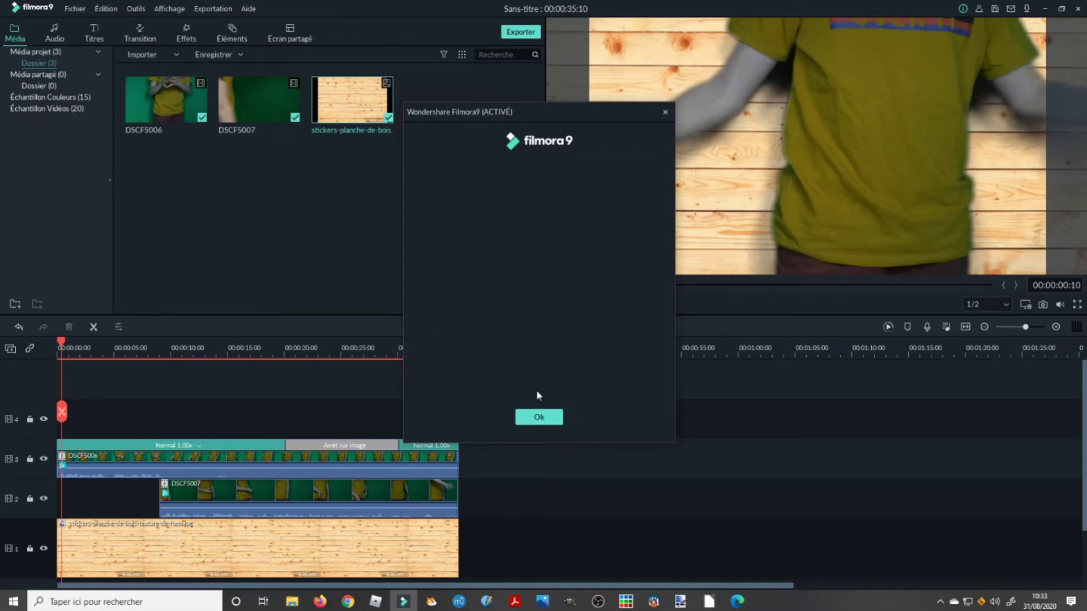
left_click(538, 417)
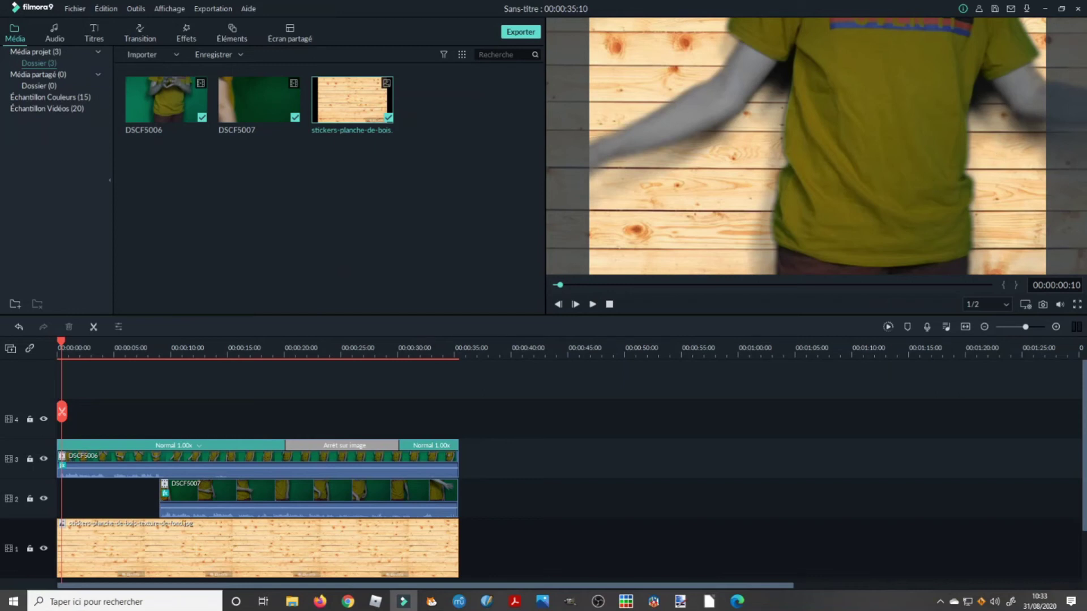
left_click(947, 79)
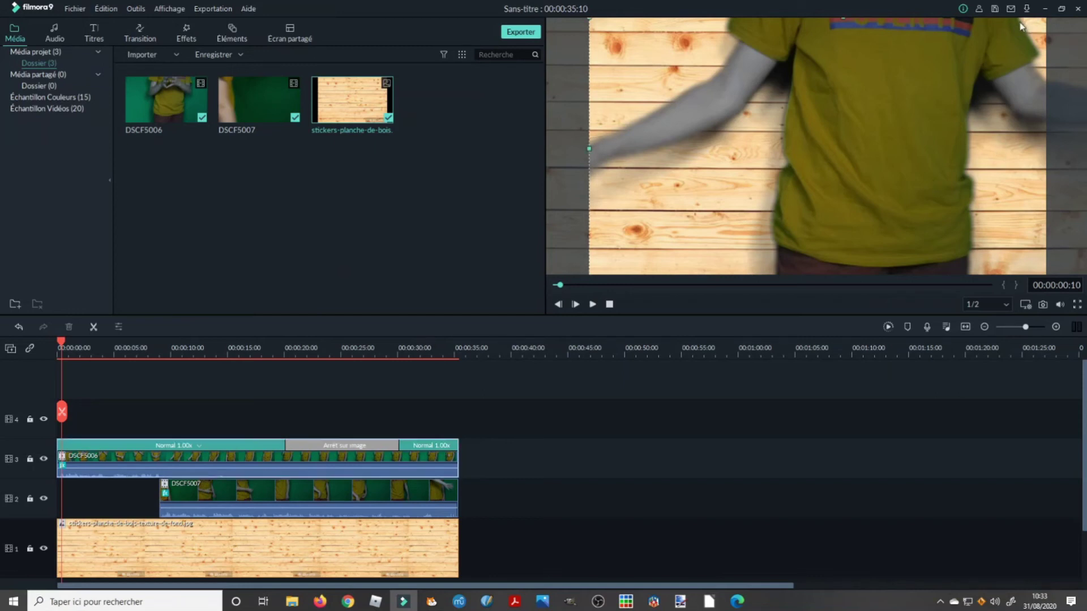
left_click(685, 473)
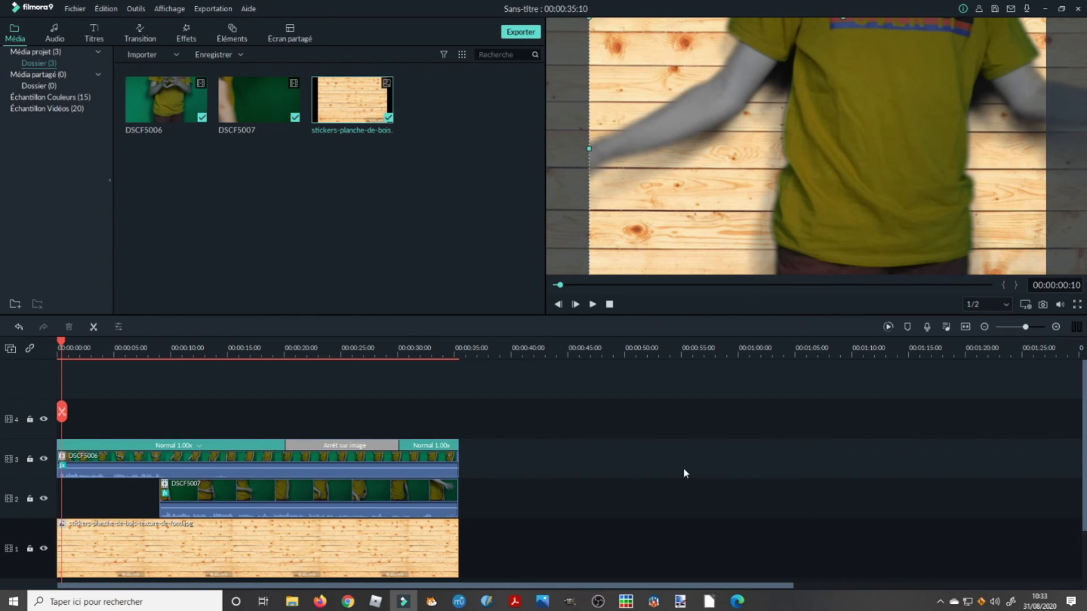
Step: Export the composite as the MP4 file Intro clonage, and watch the exported video from its folder before closing the player
left_click(519, 32)
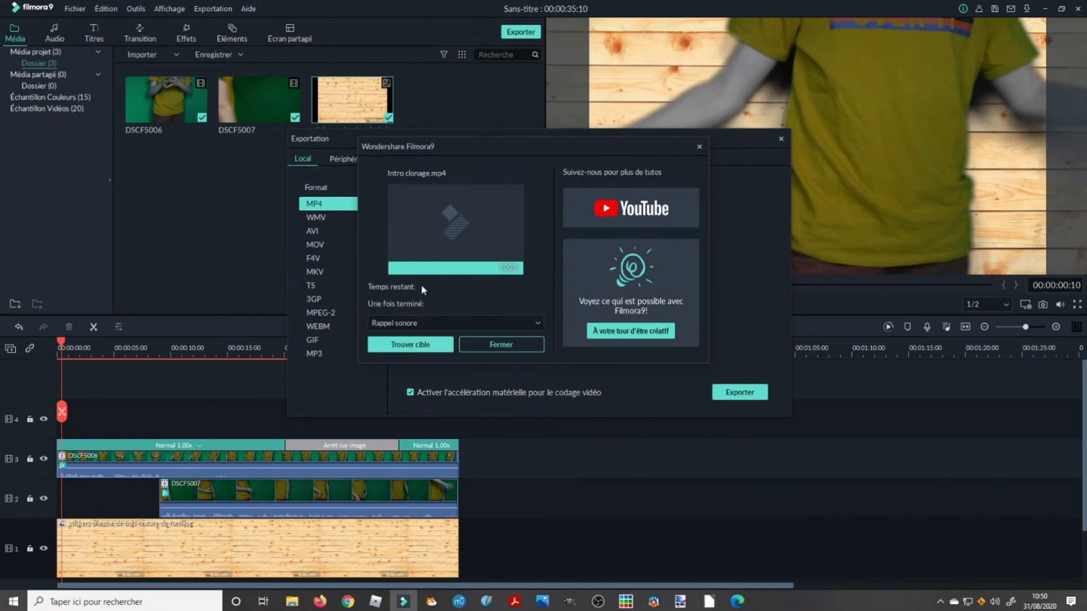
left_click(426, 344)
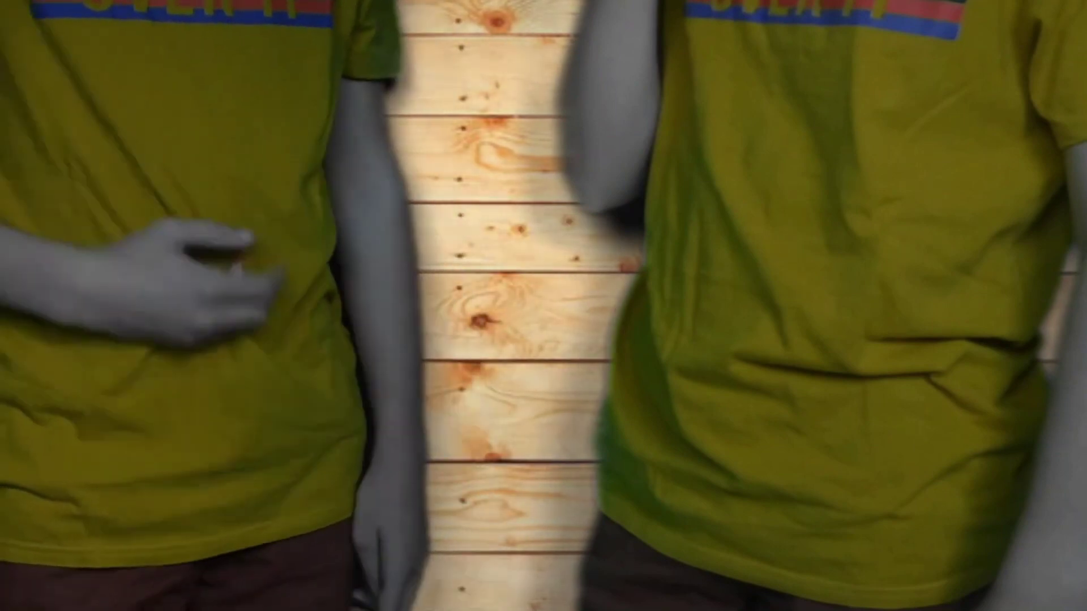
mouse_move(937, 133)
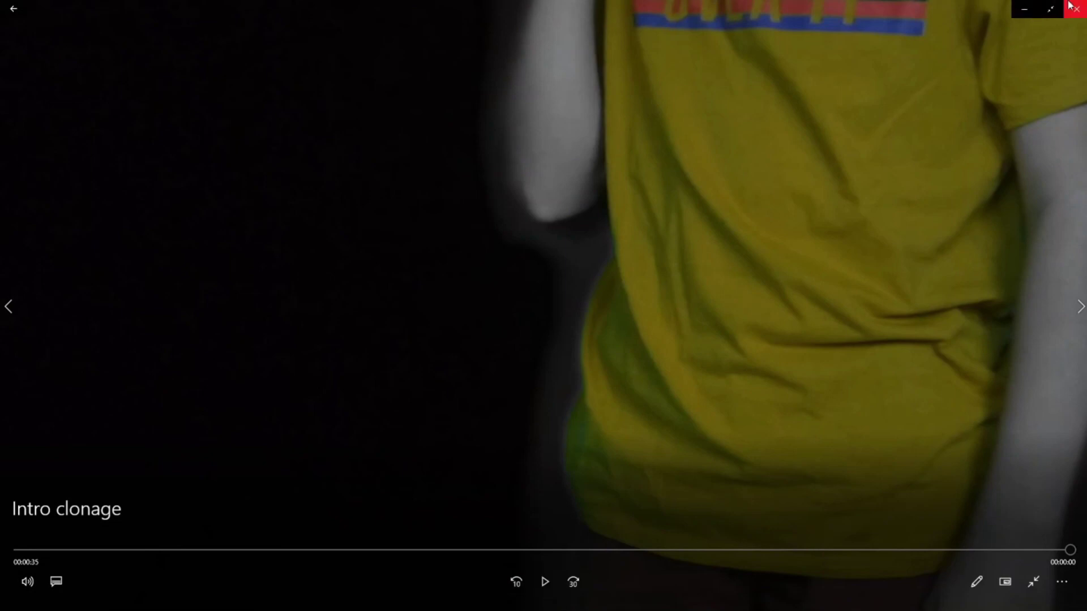
left_click(1075, 8)
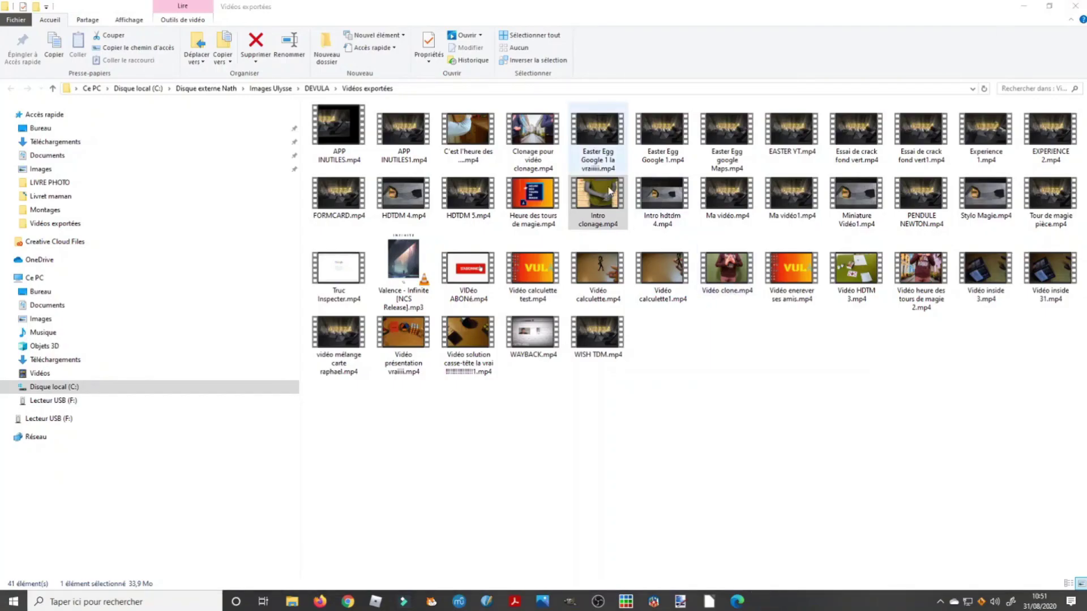